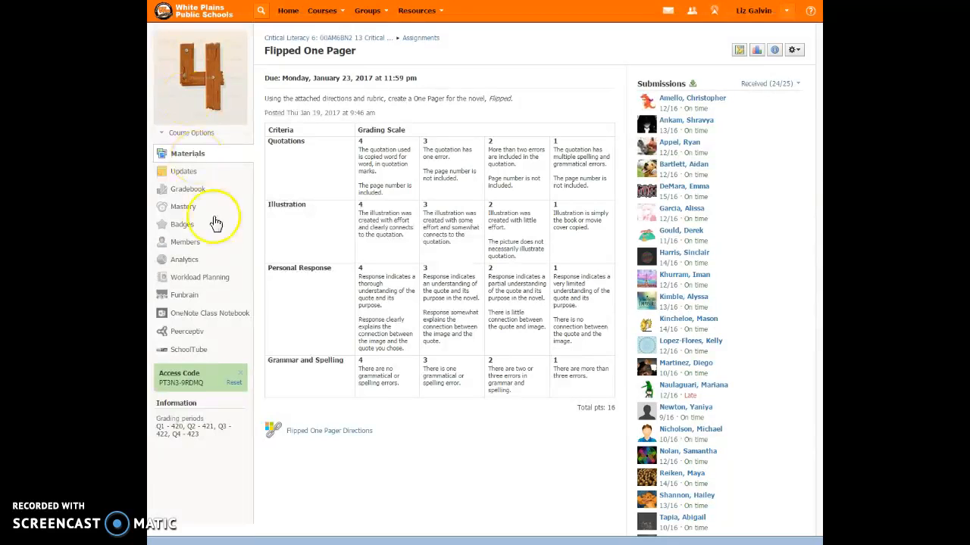
Open the Flipped One Pager directions to review the quote choices and requirements, and return to the assignment
click(303, 436)
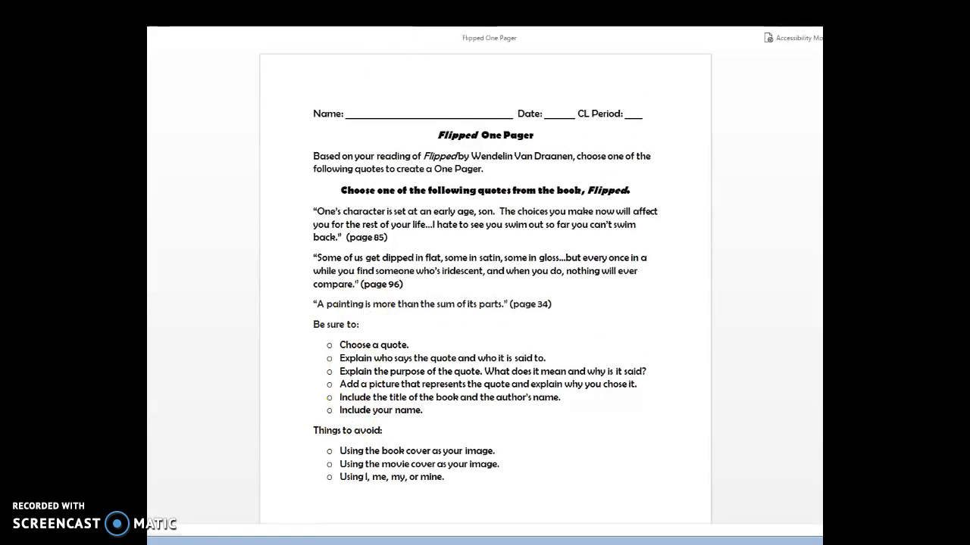
key(ctrl+shift+Tab)
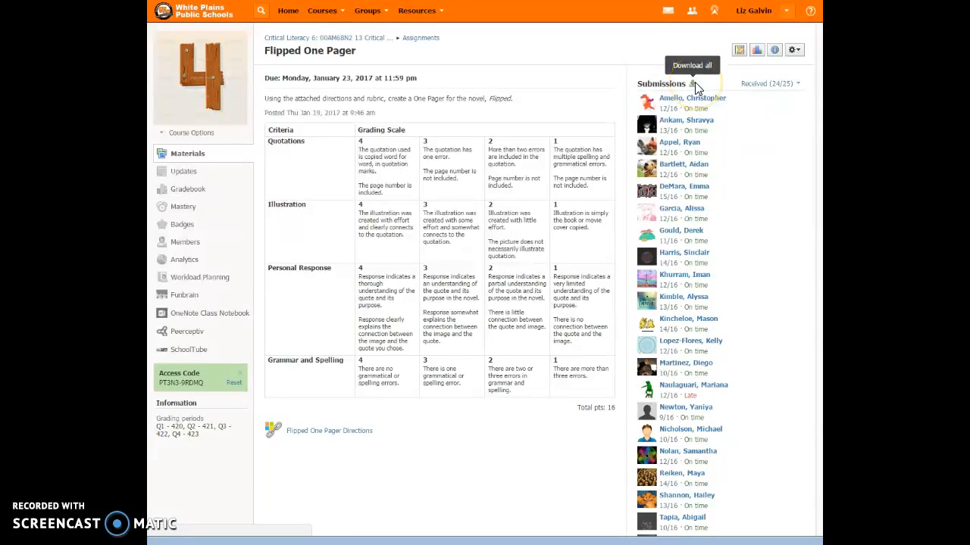
Check the submission status filters of the Flipped One Pager assignment, including the students who have not submitted
click(783, 94)
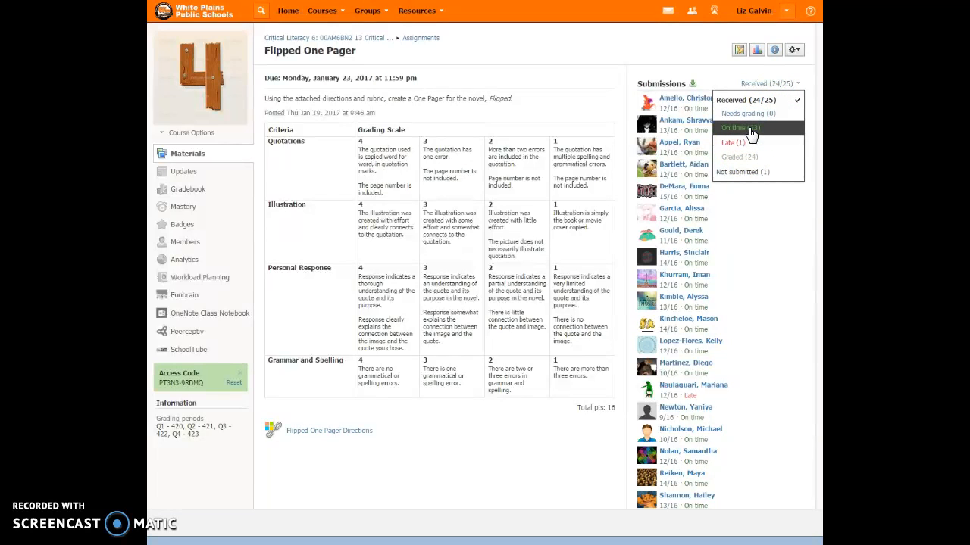
click(756, 174)
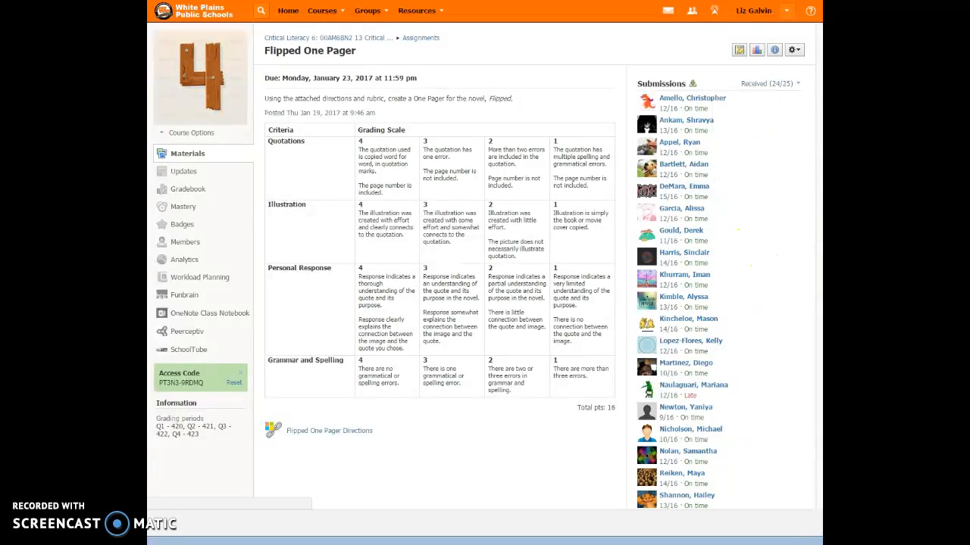
click(718, 105)
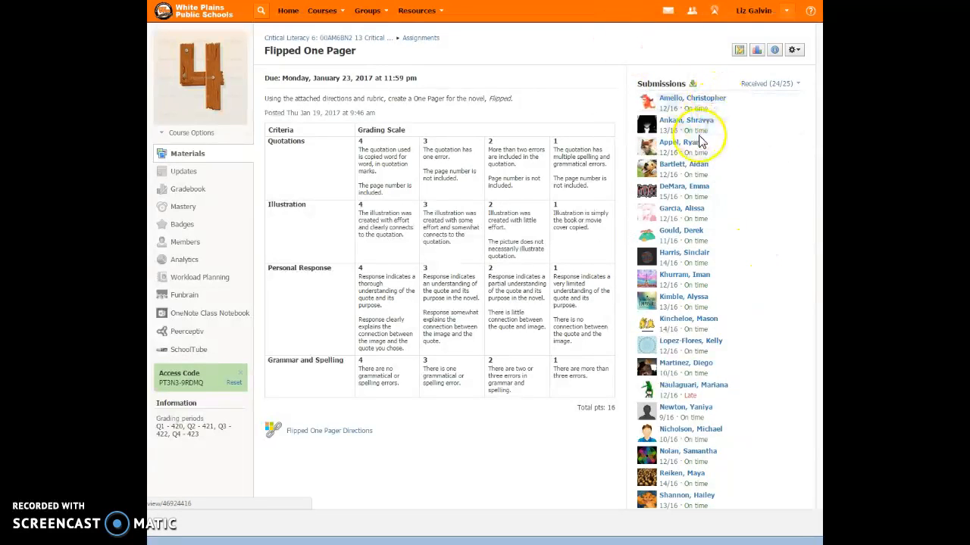
Open a student's IMG_0210.JPG submission from the submissions list and read it through to the comment note at its end
scroll(693, 148, down, 1)
scroll(689, 163, down, 2)
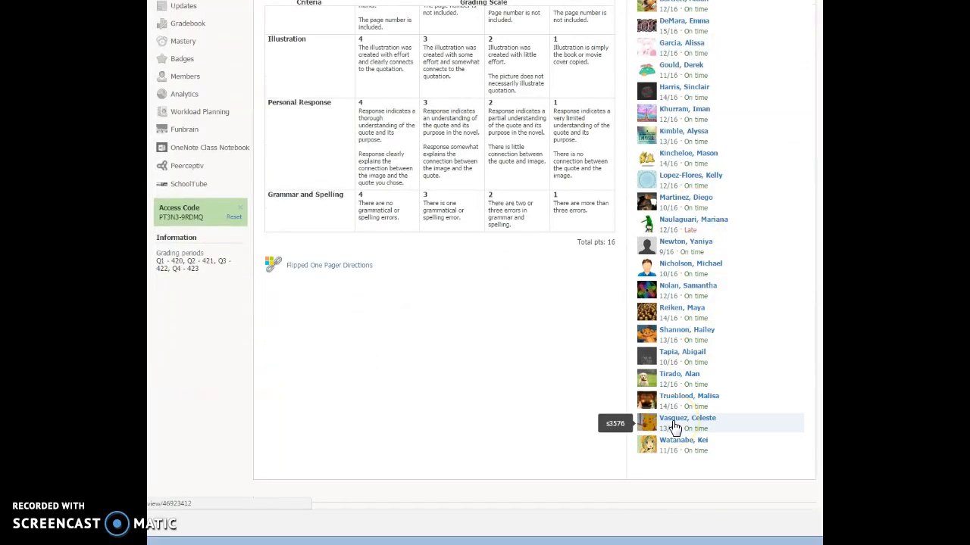
click(686, 308)
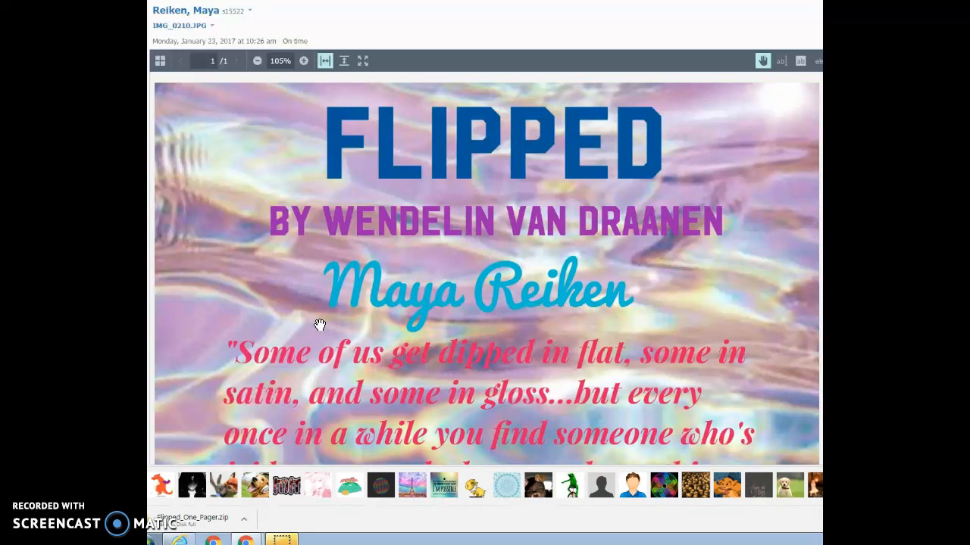
scroll(320, 324, down, 3)
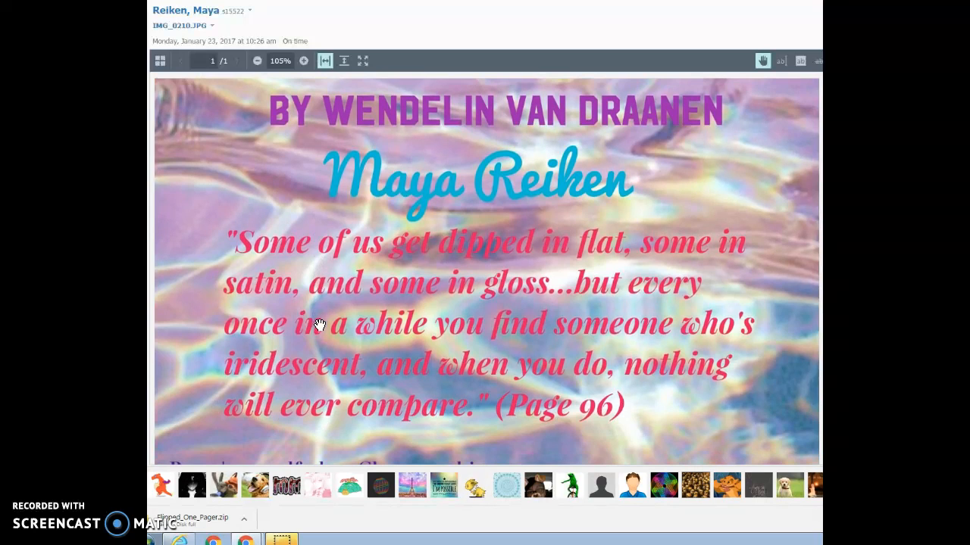
scroll(319, 324, down, 3)
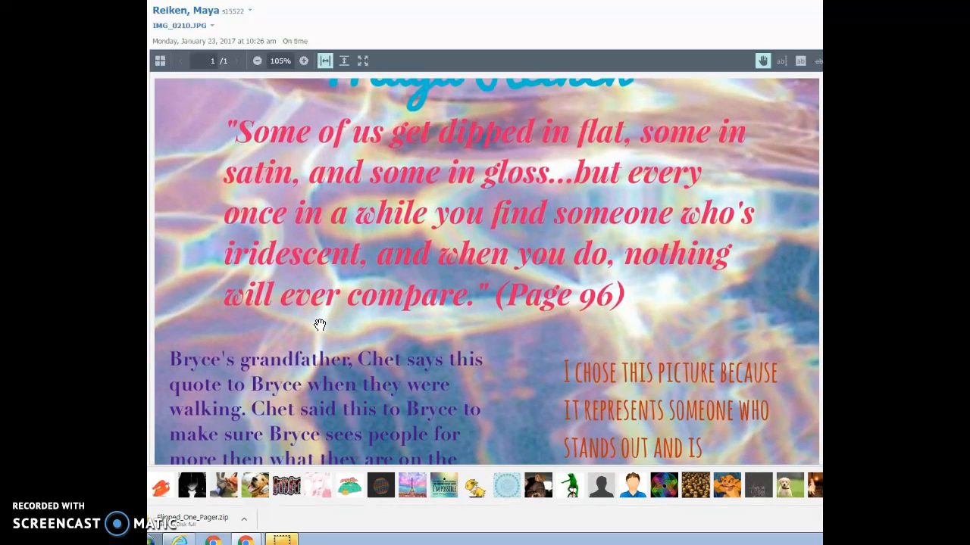
scroll(319, 325, down, 5)
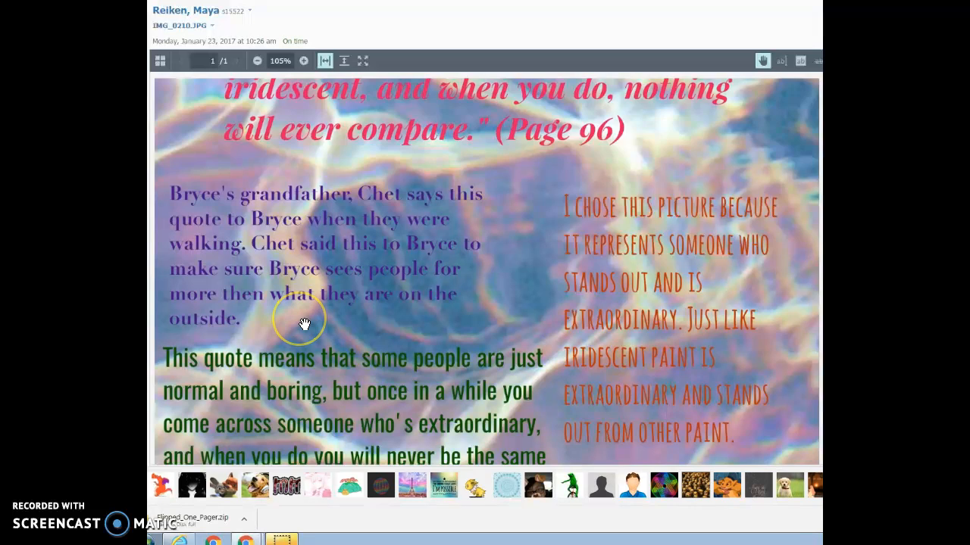
scroll(301, 323, down, 3)
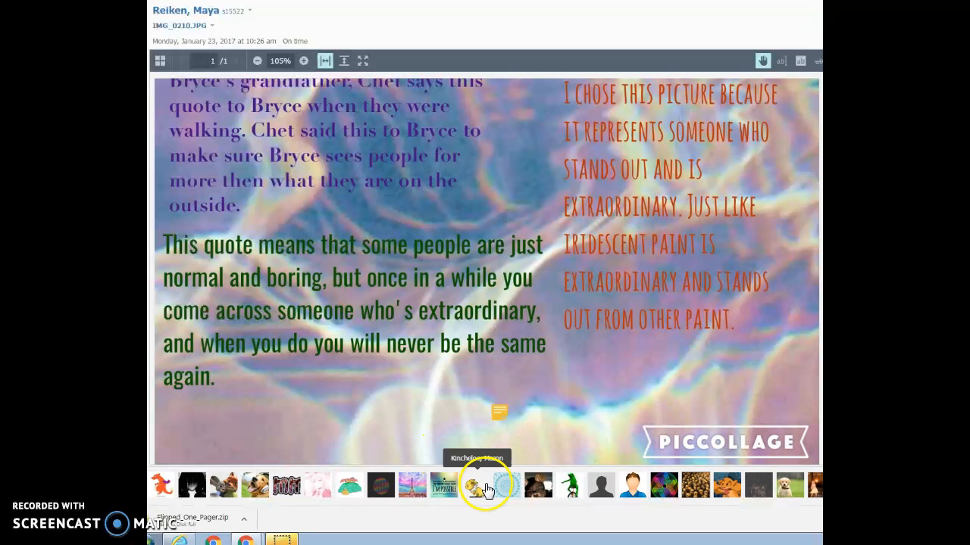
click(500, 417)
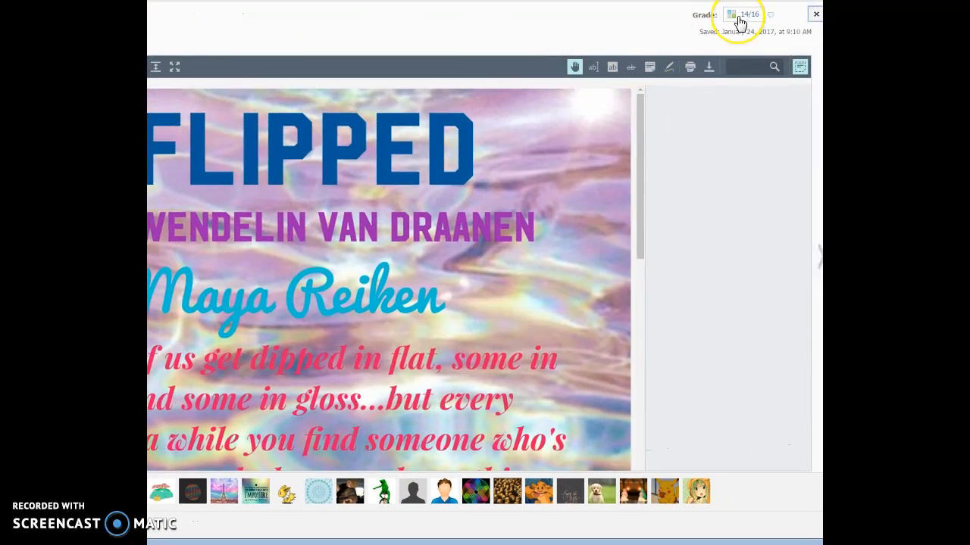
Open the submission's grading rubric, try rating 3 for Quotations, set it back to 4 and save the rubric grade
click(739, 18)
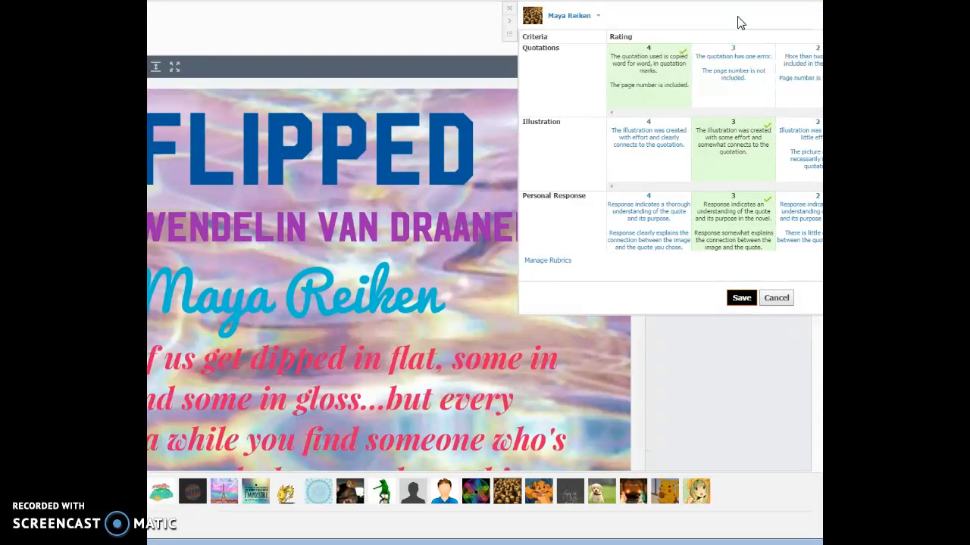
click(719, 80)
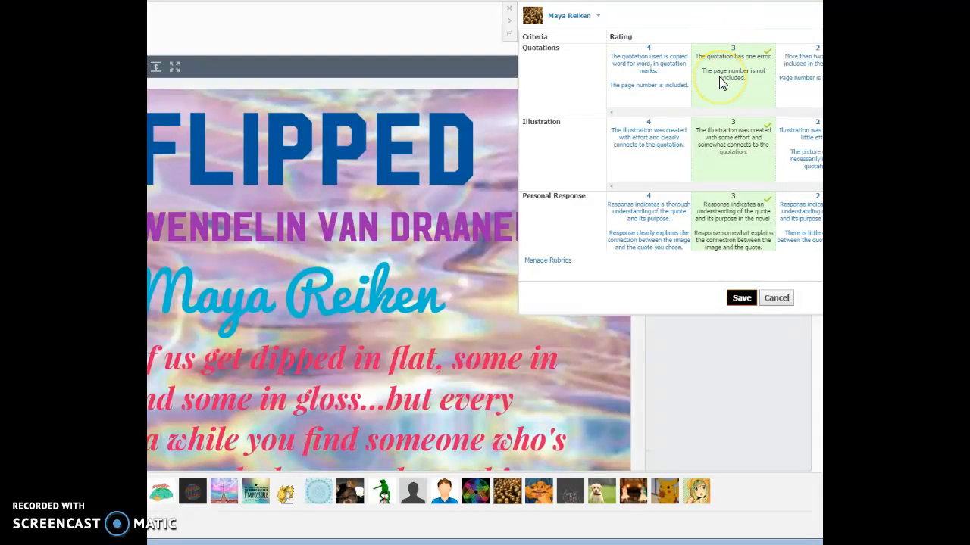
click(640, 81)
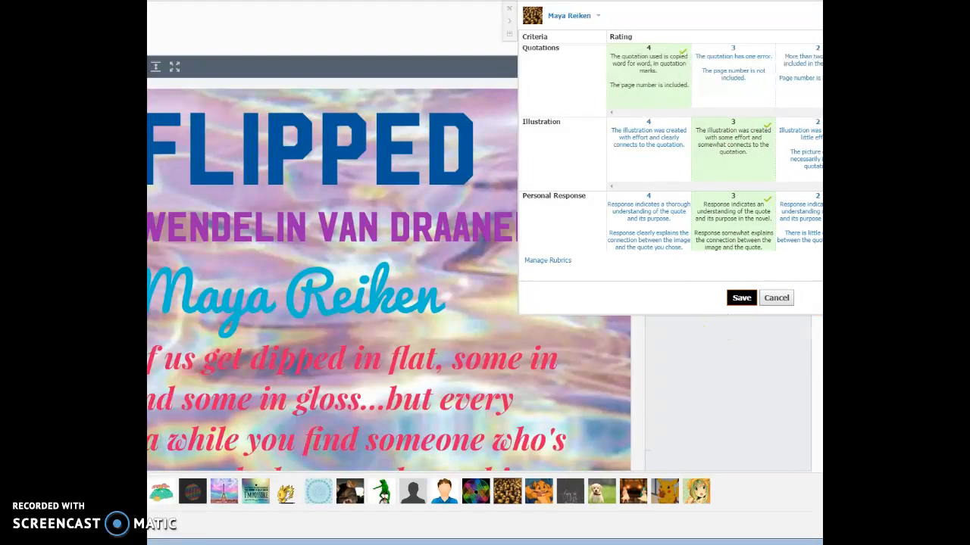
click(742, 298)
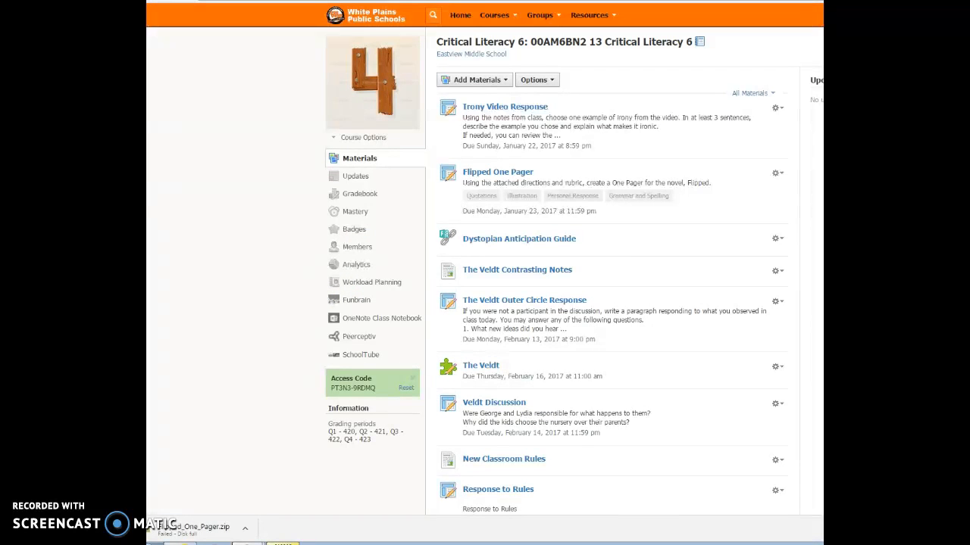
Open the course gradebook and display the assignment grades for grading period Q2 - 421
click(361, 197)
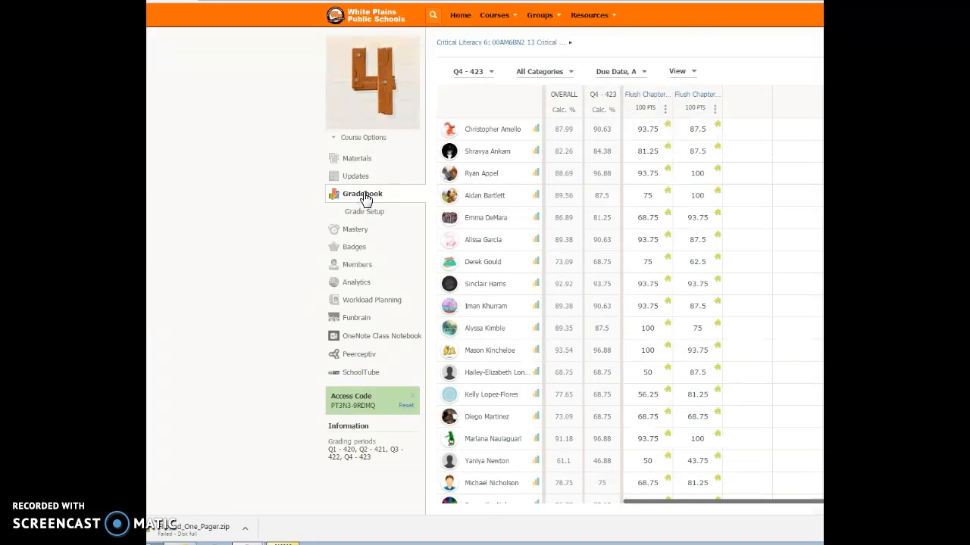
click(478, 72)
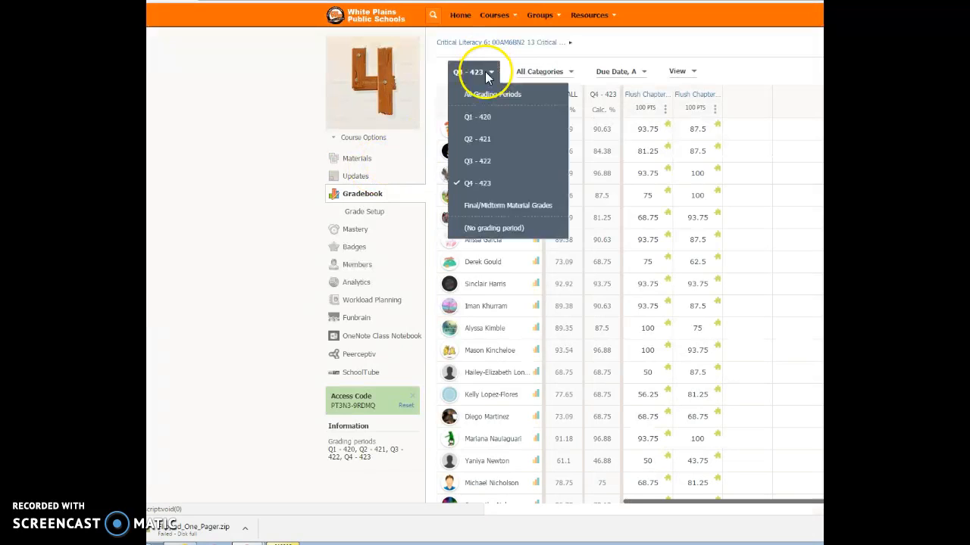
click(477, 140)
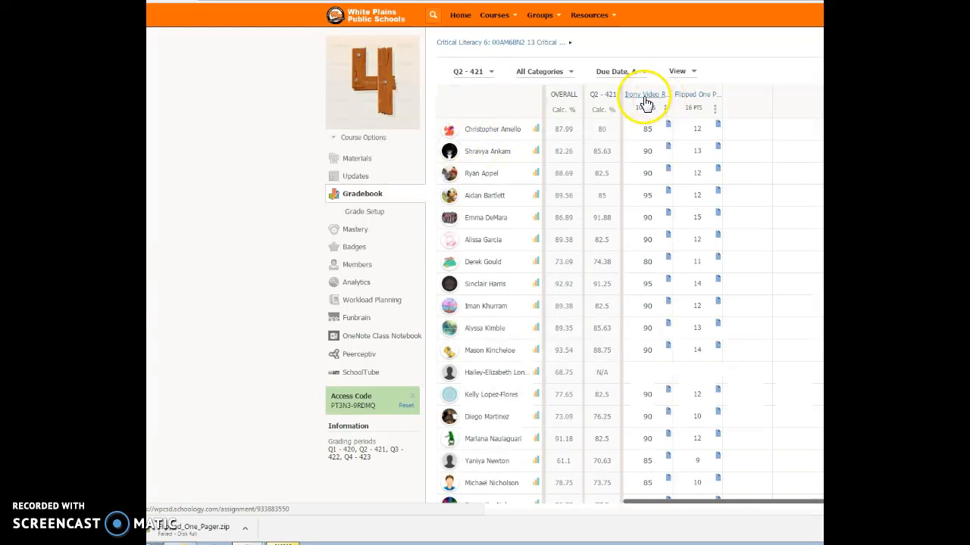
mouse_move(708, 98)
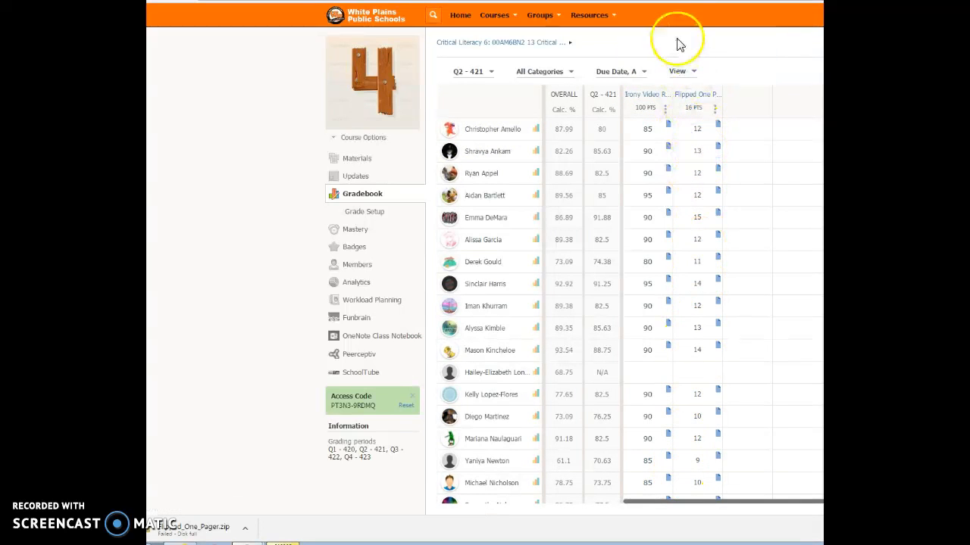
click(710, 97)
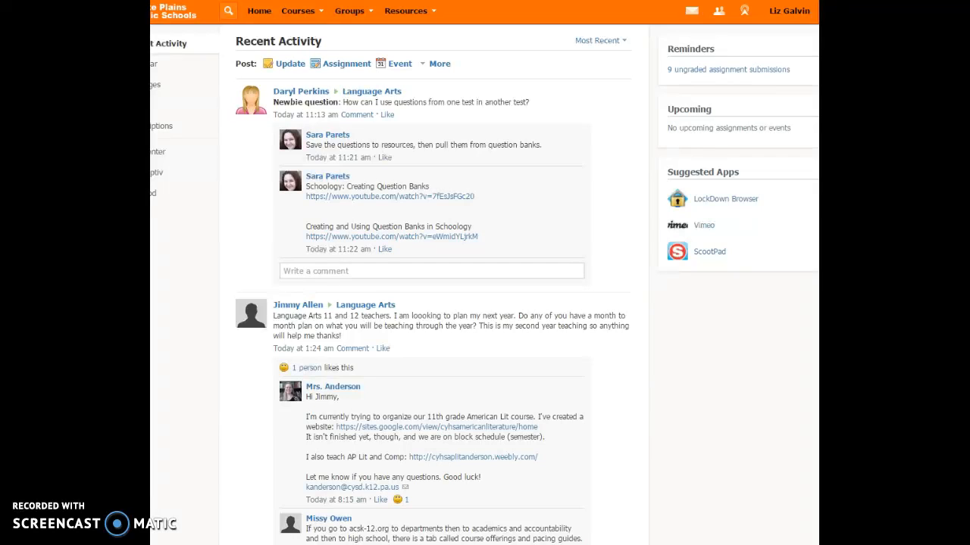
Add a new rubric to the personal resources and title it "Shakespeare Performance Rubric"
click(424, 12)
click(413, 48)
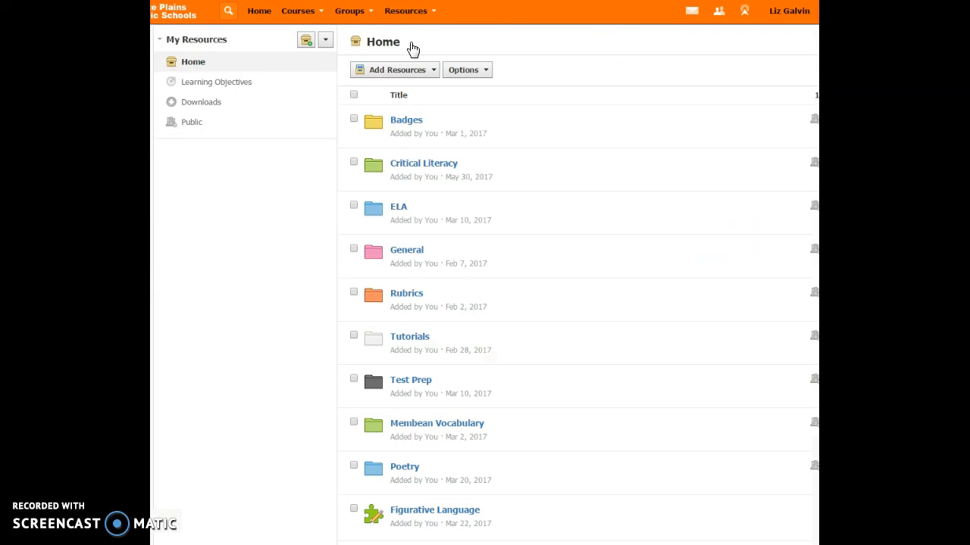
click(409, 74)
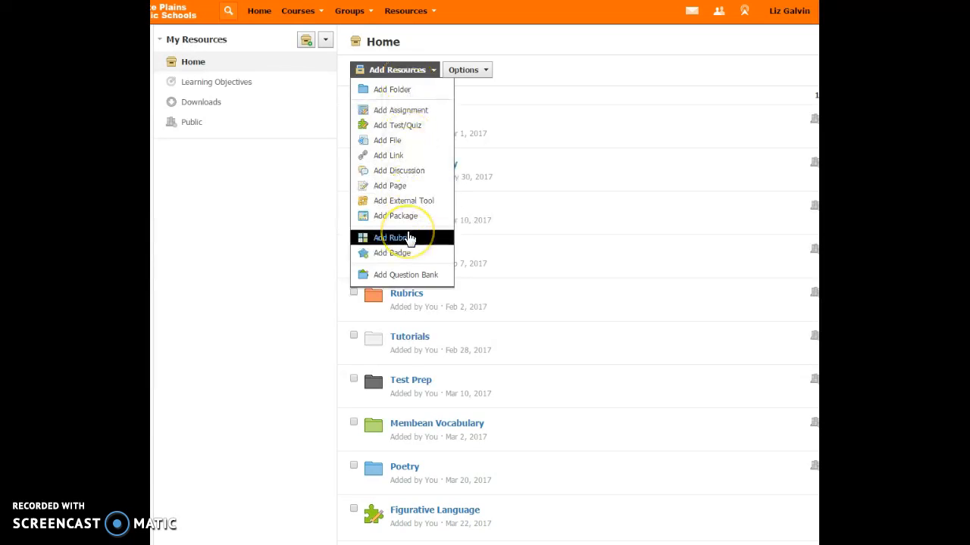
click(409, 238)
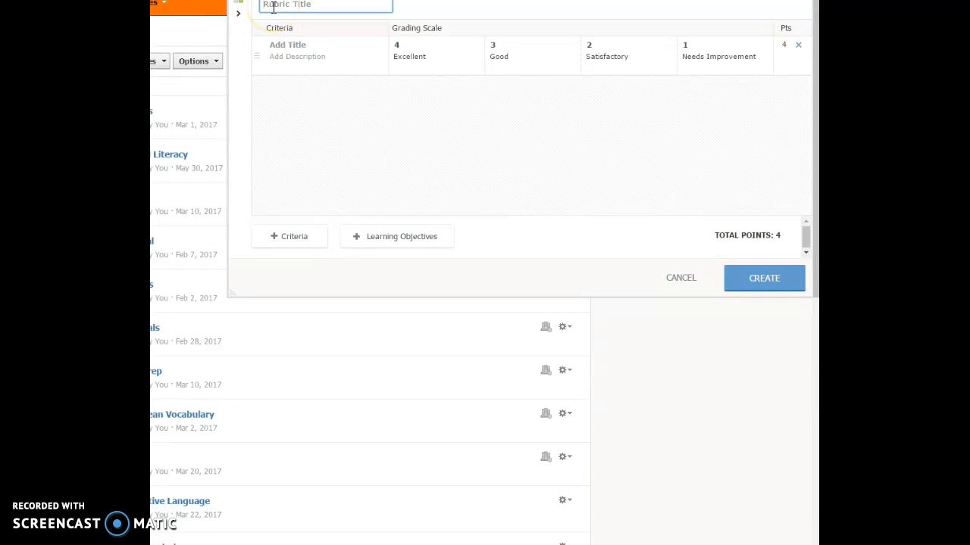
text(Shakespeare Performance )
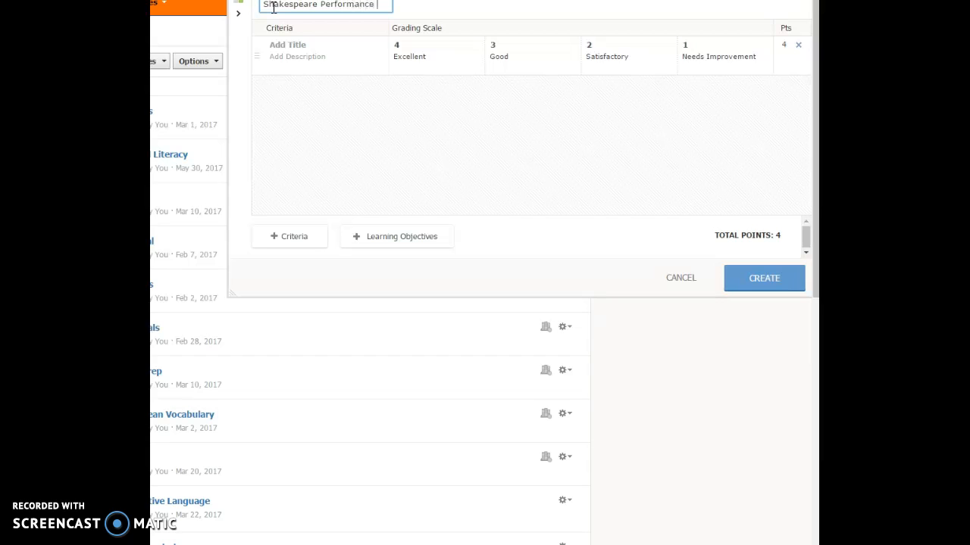
text(Rubric)
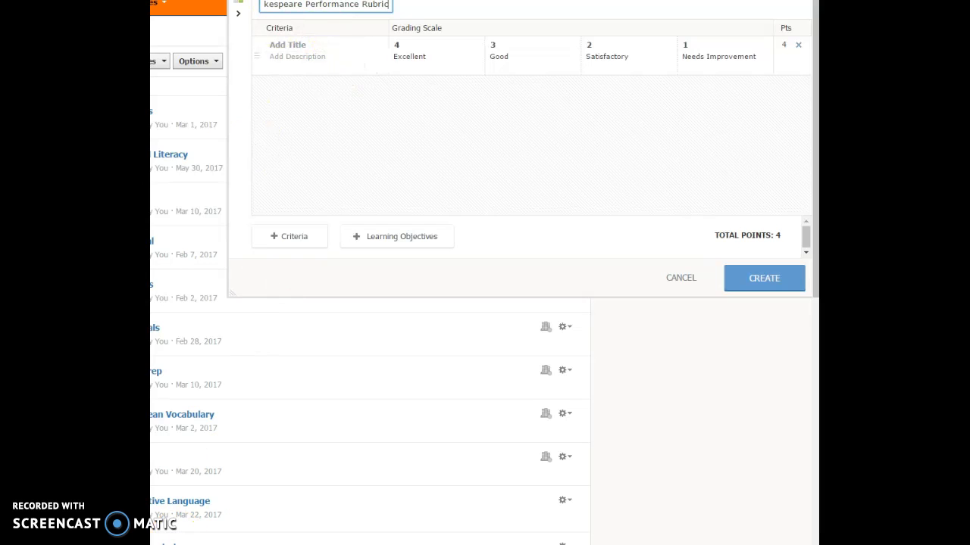
Fill in the first criterion, starting "Commitment and Serious", with descriptions for levels 4 to 1, and add another criterion
key(Tab)
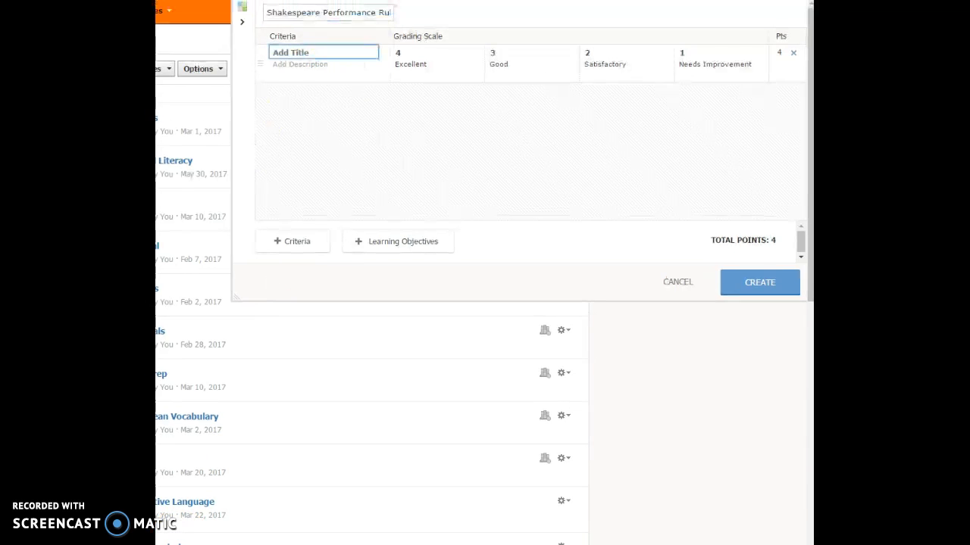
right_click(307, 55)
click(337, 130)
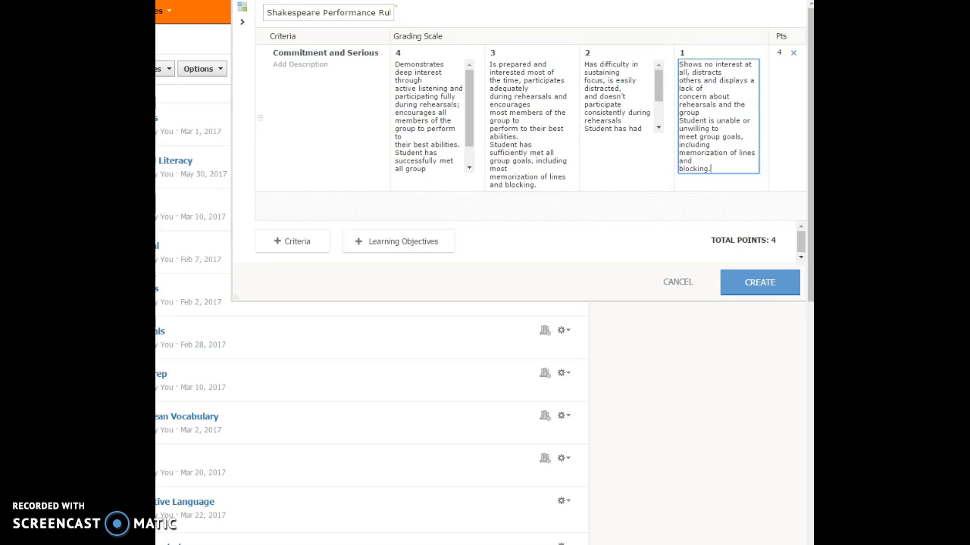
click(314, 244)
click(310, 201)
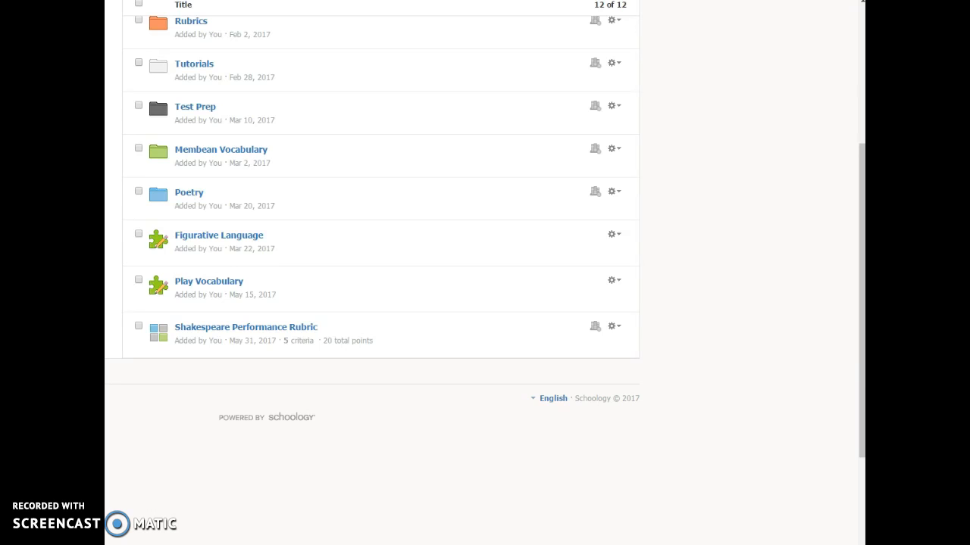
Move the Shakespeare Performance Rubric from the Home resources into the Rubrics folder of the Home collection
click(400, 448)
scroll(401, 466, up, 4)
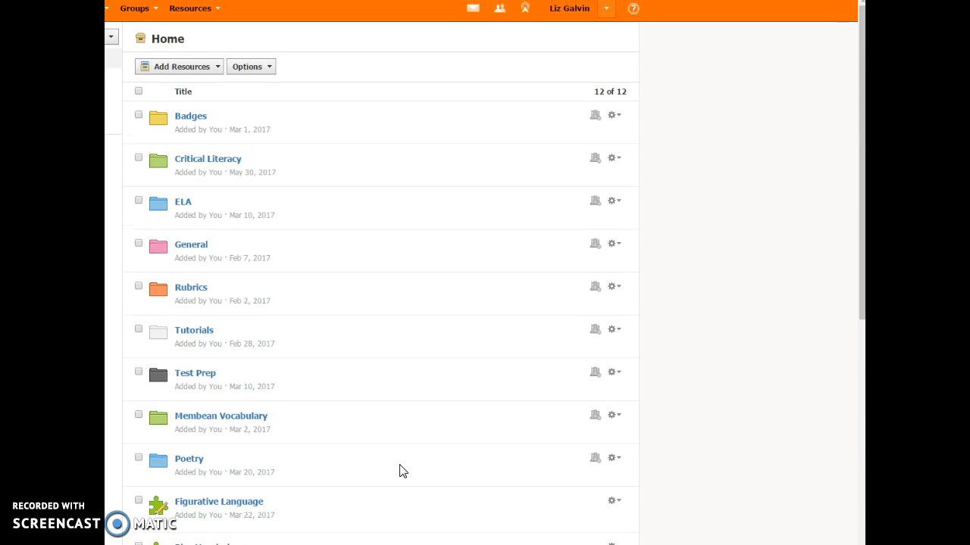
scroll(400, 469, down, 3)
click(288, 381)
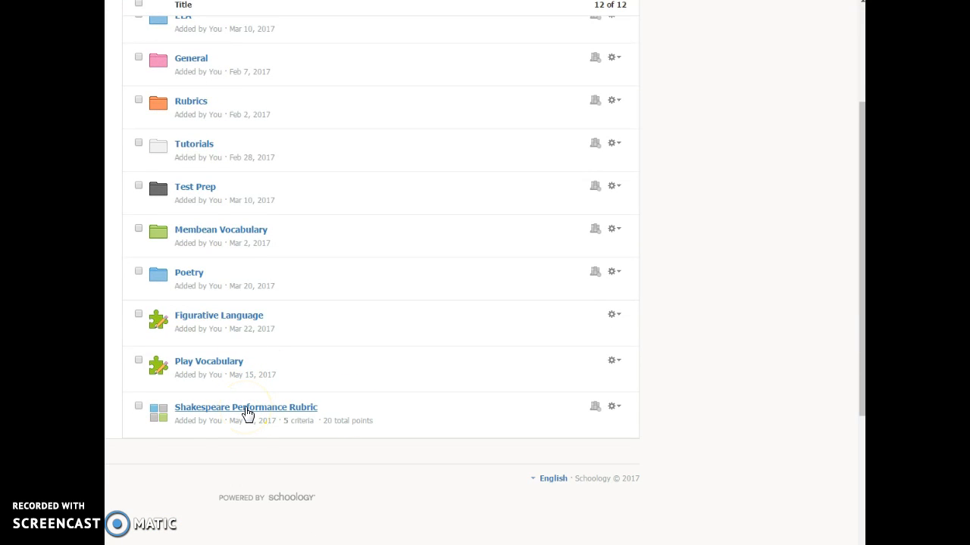
click(139, 407)
click(613, 406)
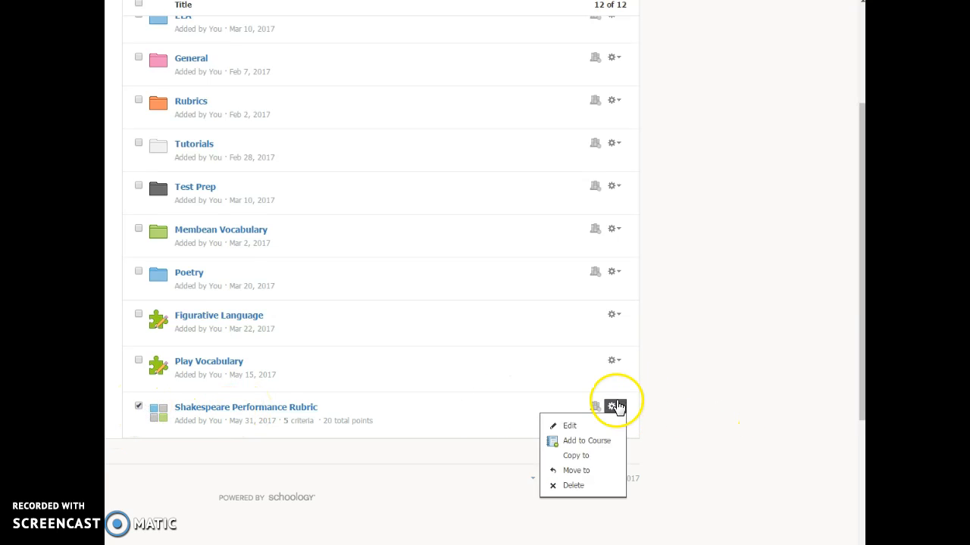
click(574, 470)
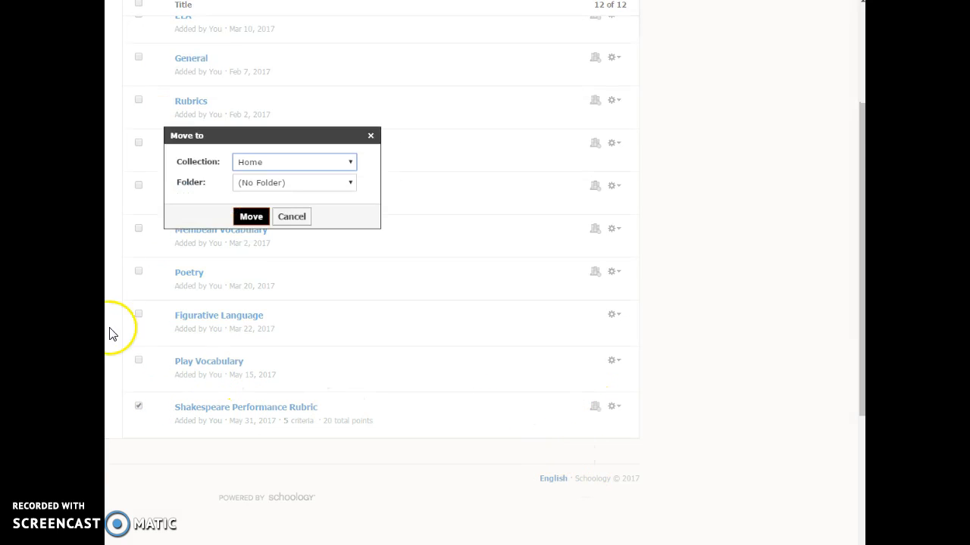
click(296, 188)
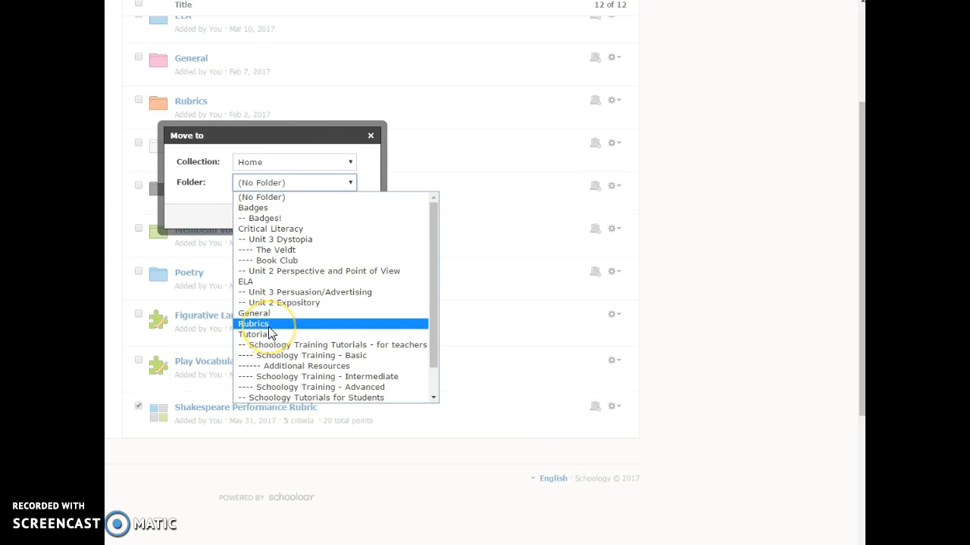
click(266, 324)
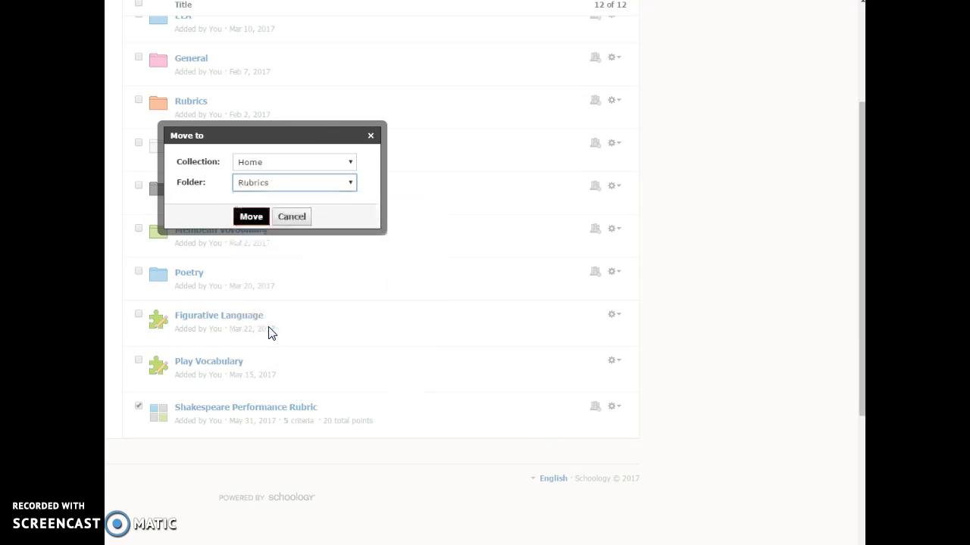
click(251, 217)
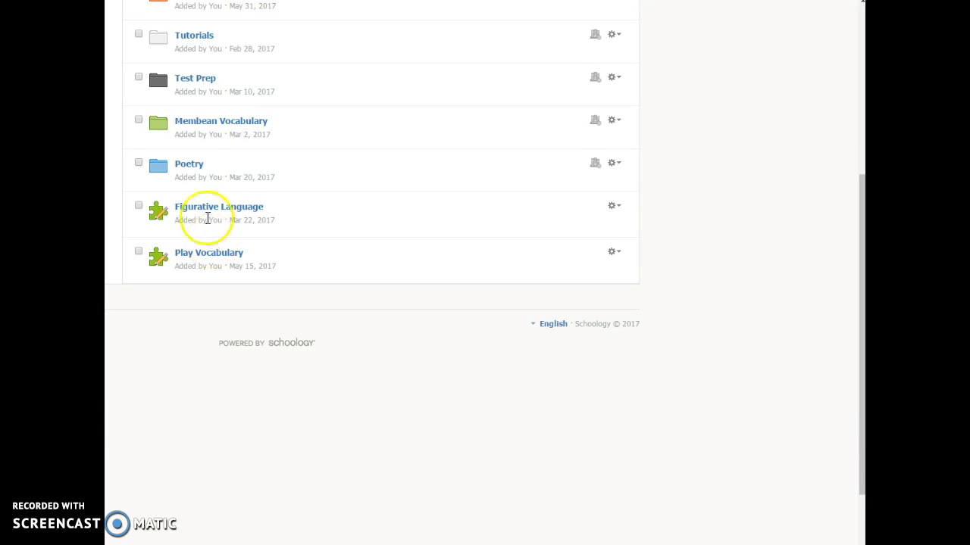
Open the Shakespeare Performance Rubric from the Rubrics folder, look through its criteria, and close it by saving
scroll(205, 217, up, 3)
click(195, 179)
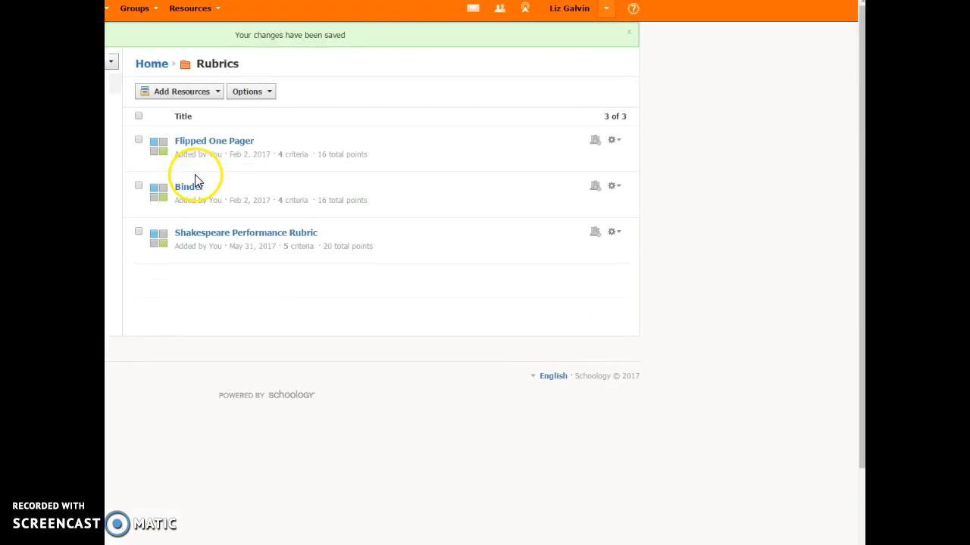
click(244, 234)
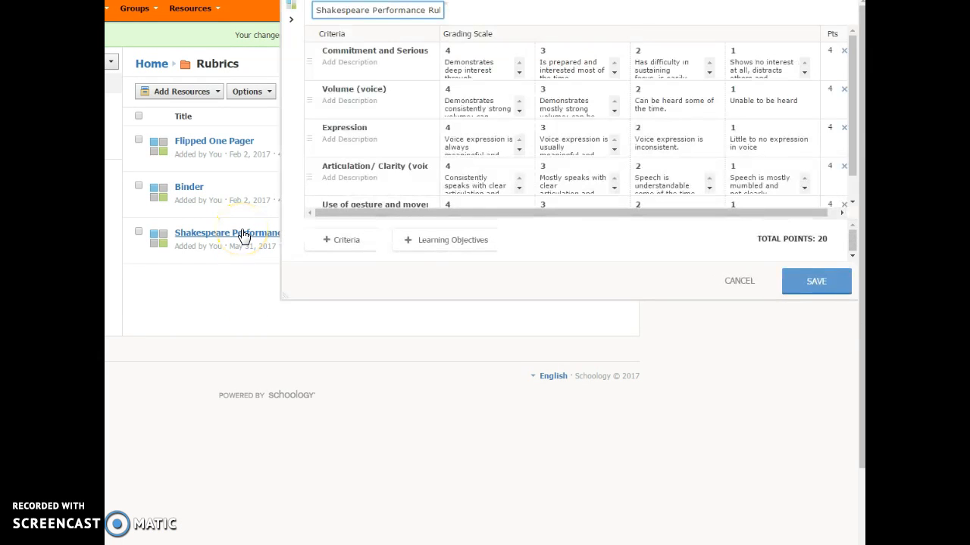
drag(857, 106, 846, 71)
click(806, 281)
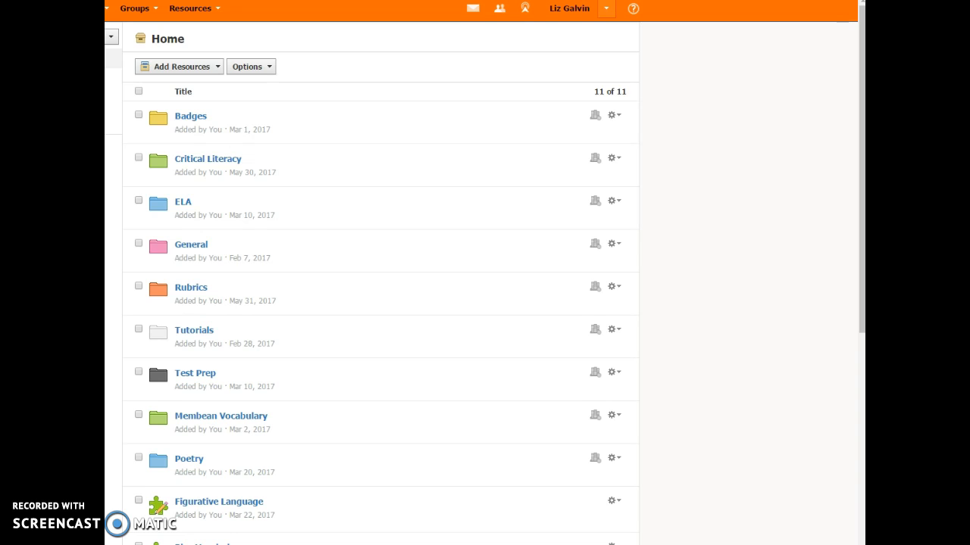
Add a new assignment to the Home resources and name it "Shakespeare Performance"
click(188, 70)
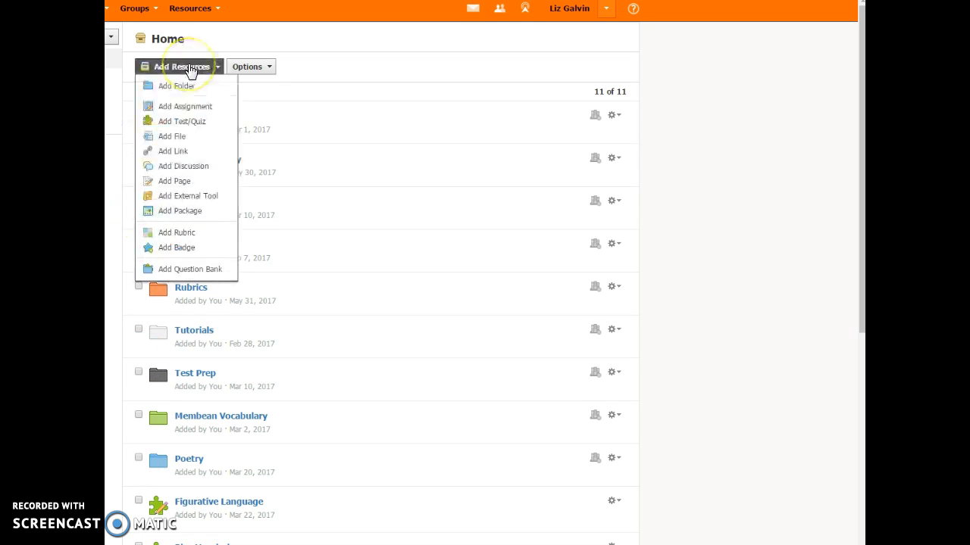
click(182, 106)
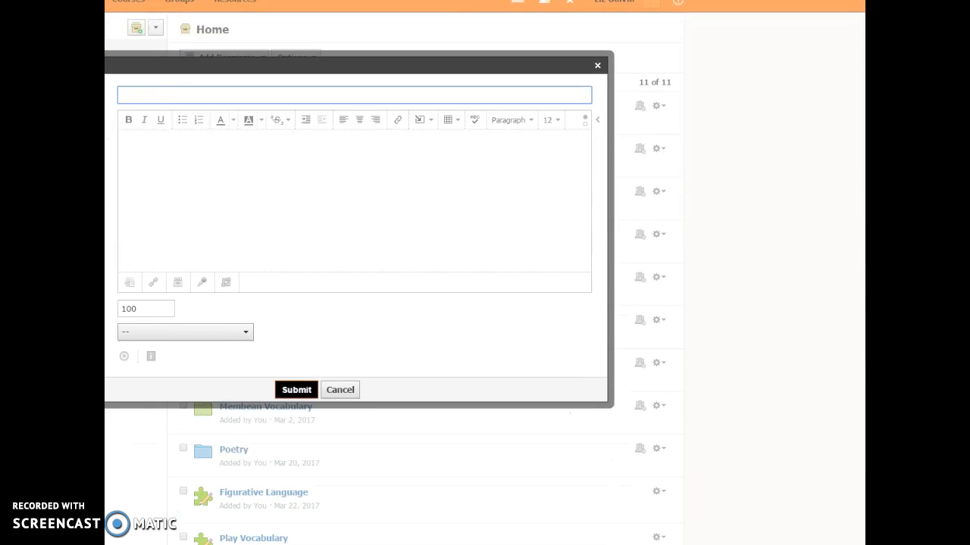
click(136, 95)
text(SHakespeare Performance)
Enter the assignment description "Students will perform their acts and scenes of Shakespeare and will be graded based upon the attached rubric."
click(126, 140)
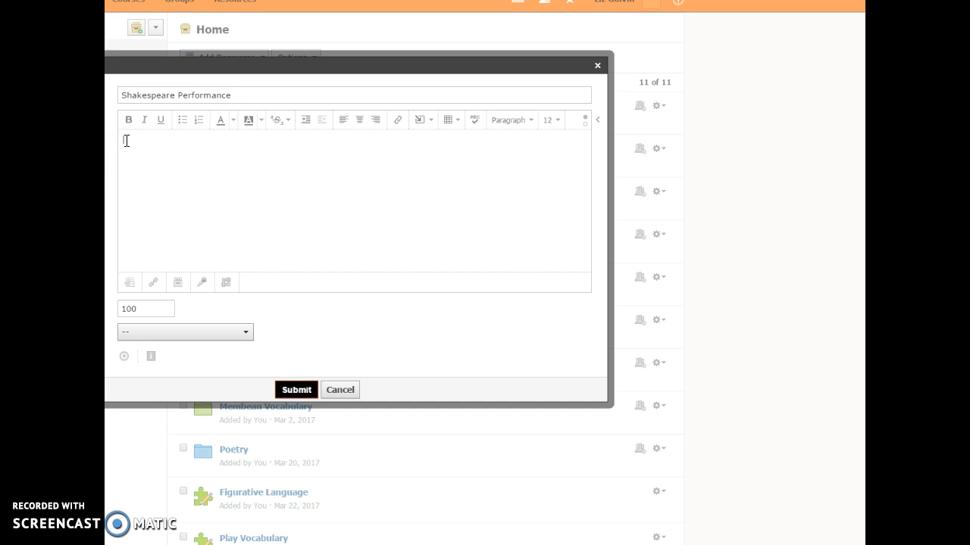
text(Students will ad)
key(BackSpace)
key(BackSpace)
text(perform Th)
key(BackSpace)
key(BackSpace)
text(this)
key(BackSpace)
text(eir scene)
key(BackSpace)
key(BackSpace)
key(BackSpace)
key(BackSpace)
key(BackSpace)
text(ad)
key(BackSpace)
key(BackSpace)
text(acts and scenes of Shakespeare)
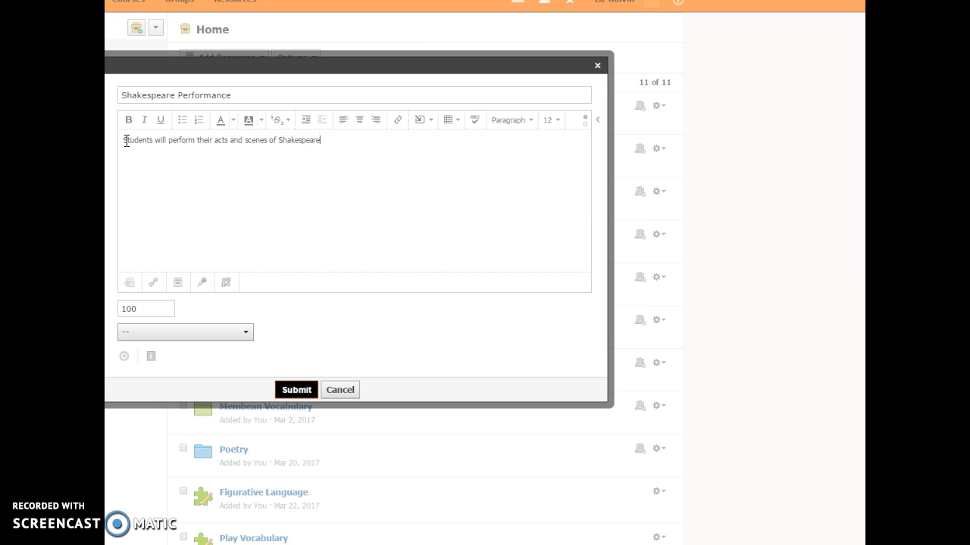
text( and will be graded based upon the atta)
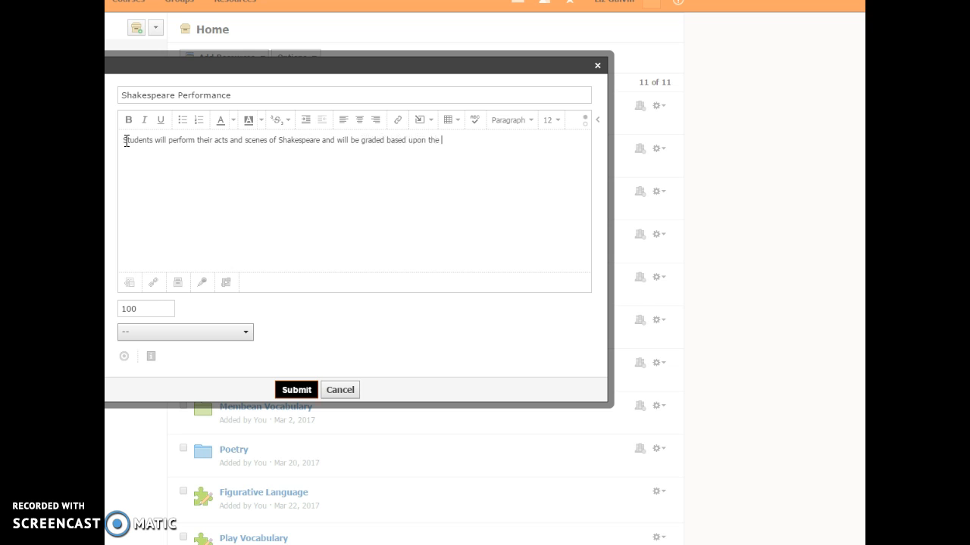
text(ched rubric.)
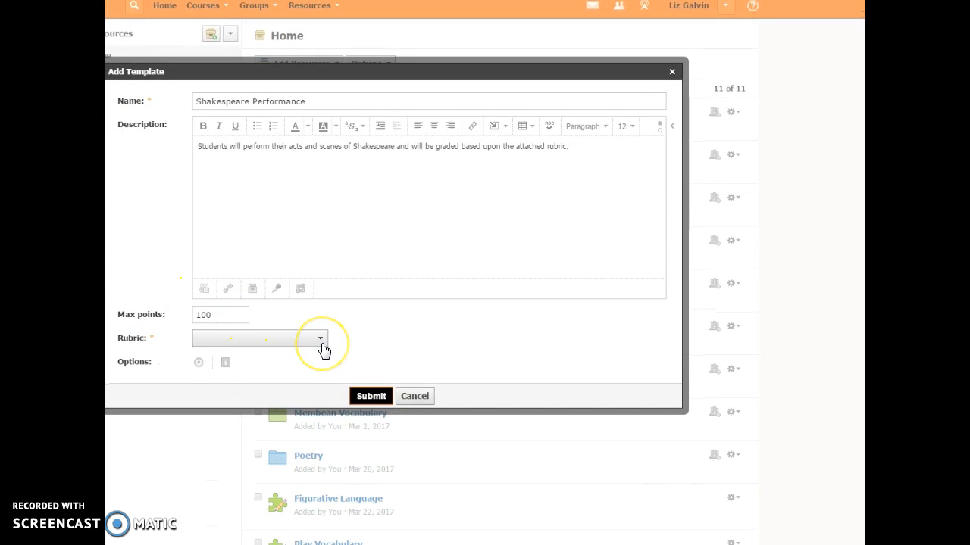
Attach a copy of the Shakespeare Performance Rubric from the personal Rubrics folder to the assignment and submit the assignment
click(321, 338)
click(281, 374)
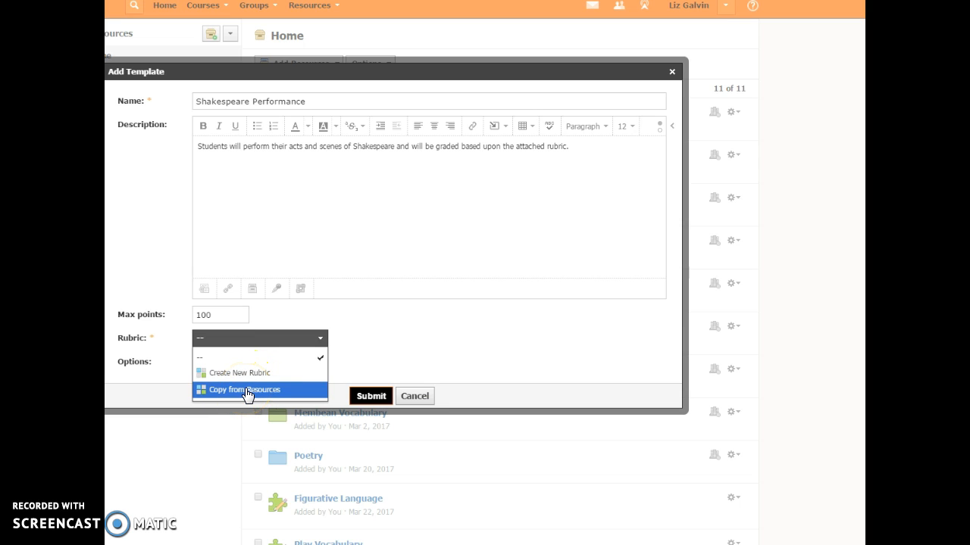
click(247, 391)
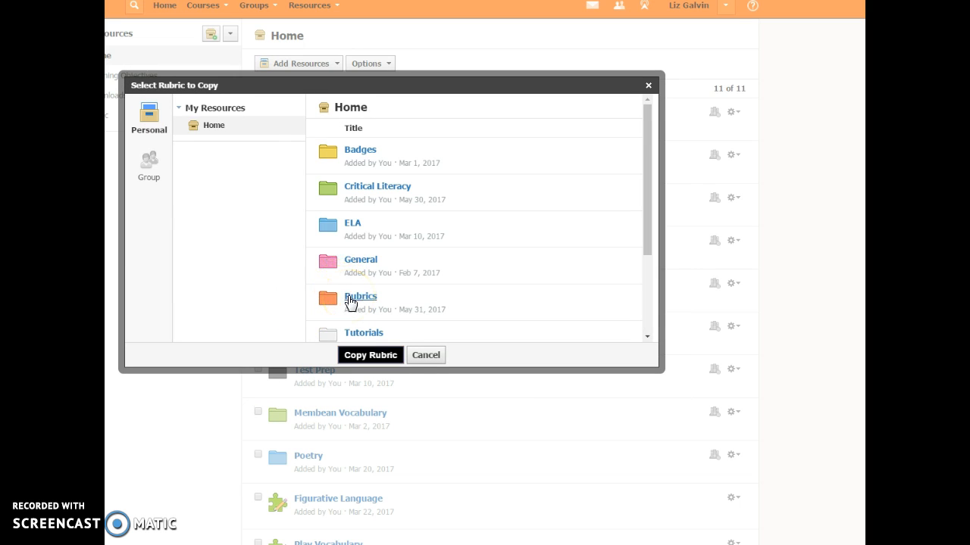
click(351, 302)
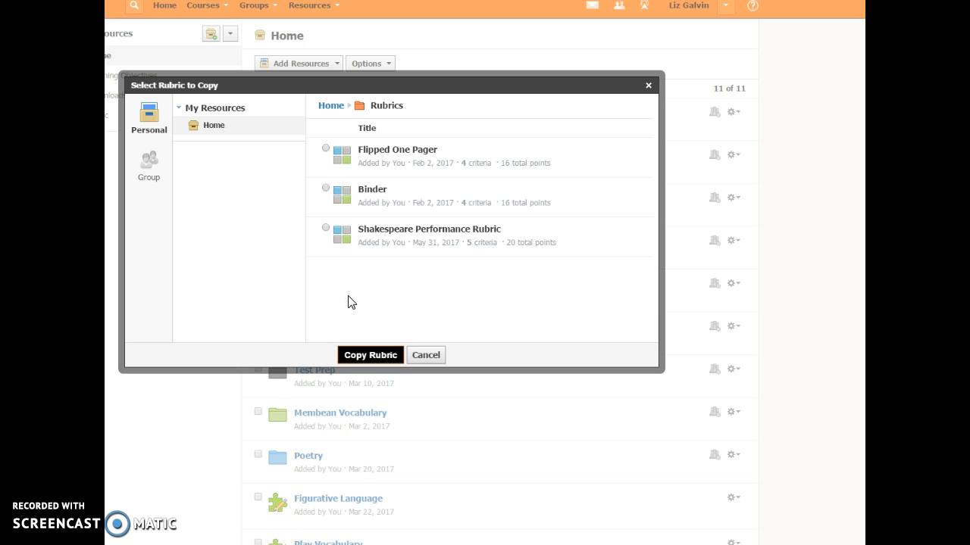
click(326, 230)
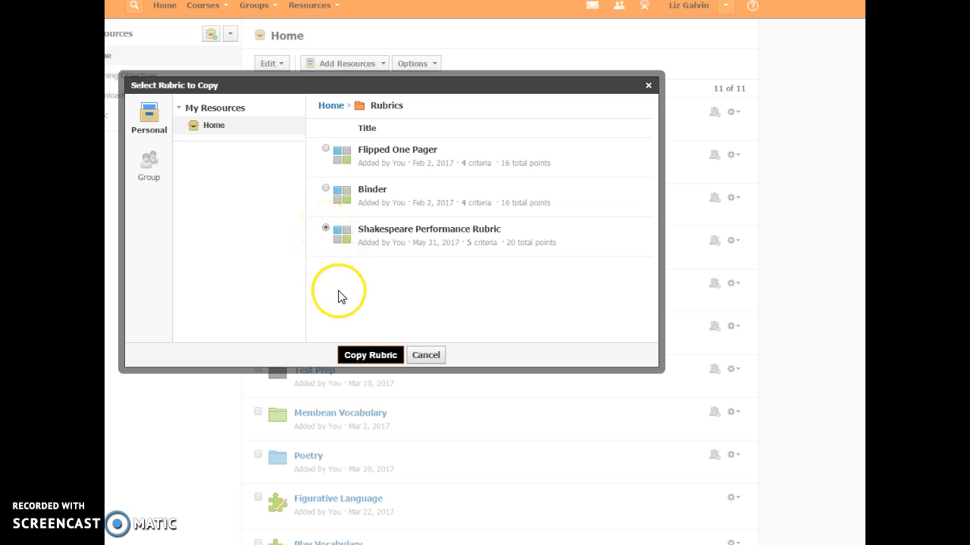
click(354, 356)
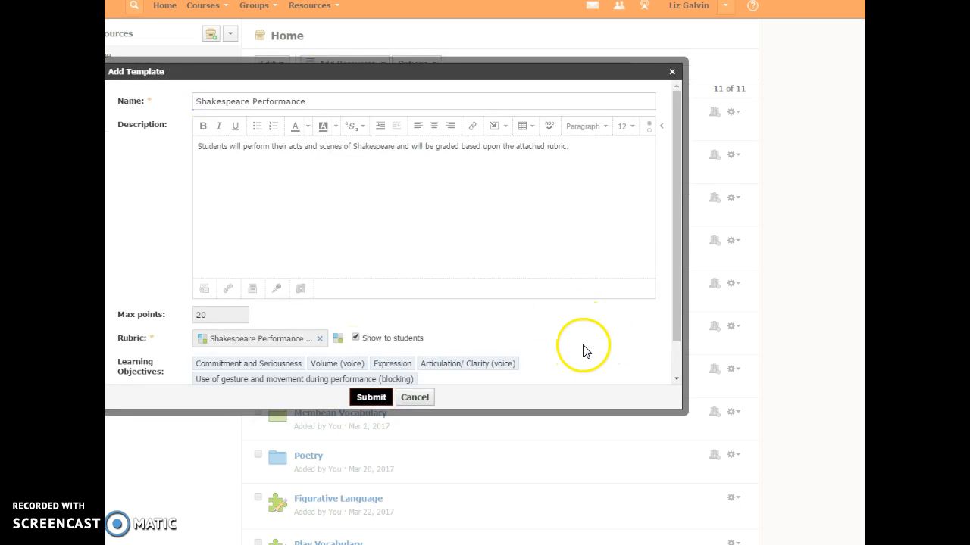
scroll(583, 362, down, 5)
scroll(583, 347, up, 5)
click(365, 400)
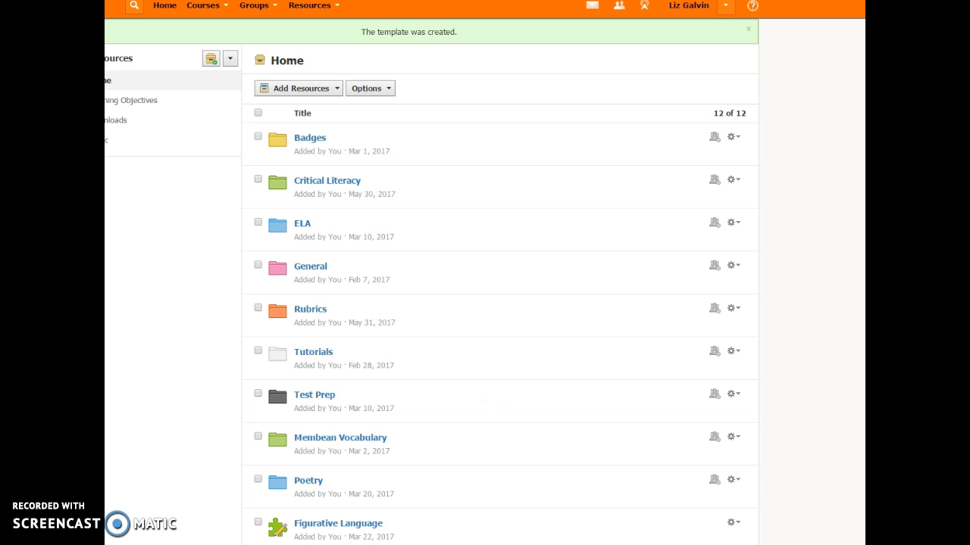
Start adding the Shakespeare Performance assignment to a course and select the section ELA 6: 00AM6ON 11 ELA 6
scroll(515, 379, down, 4)
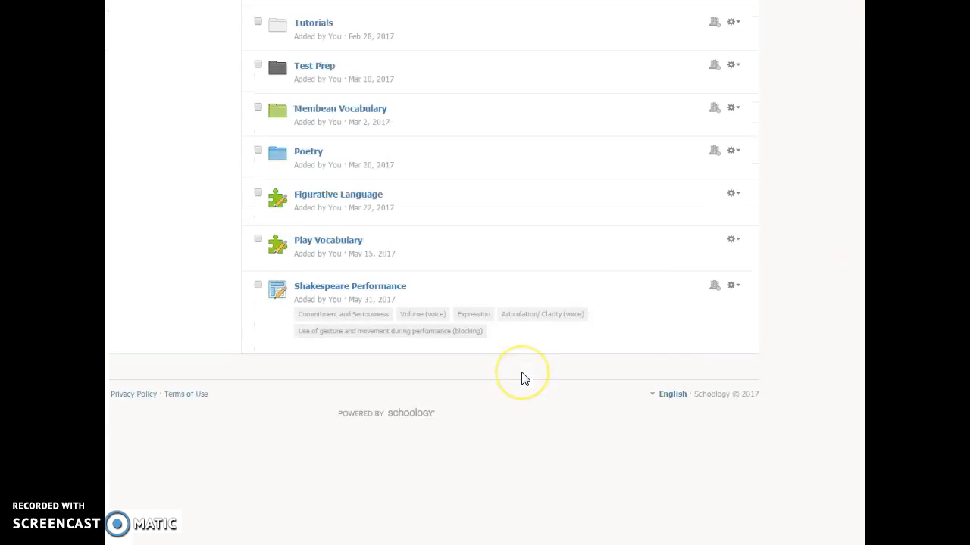
scroll(522, 379, up, 2)
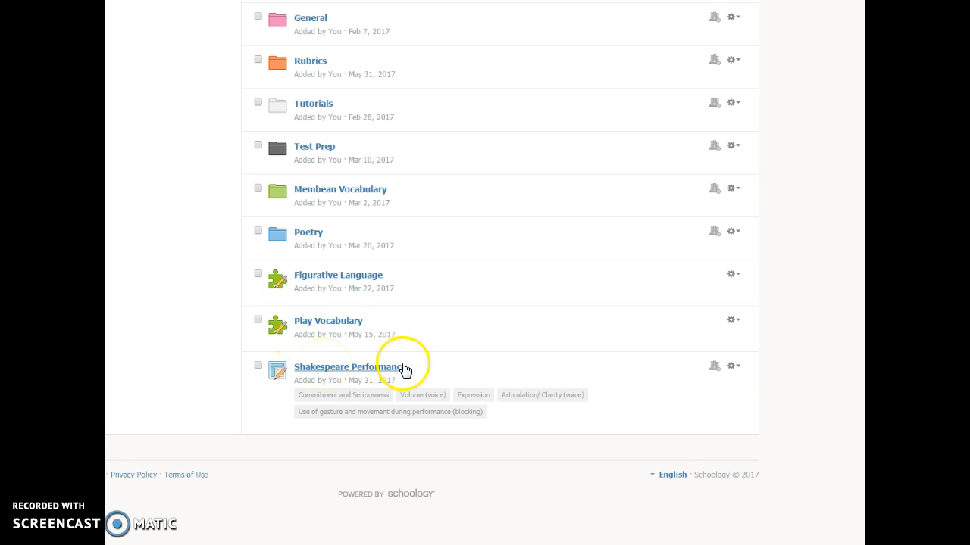
scroll(739, 370, down, 1)
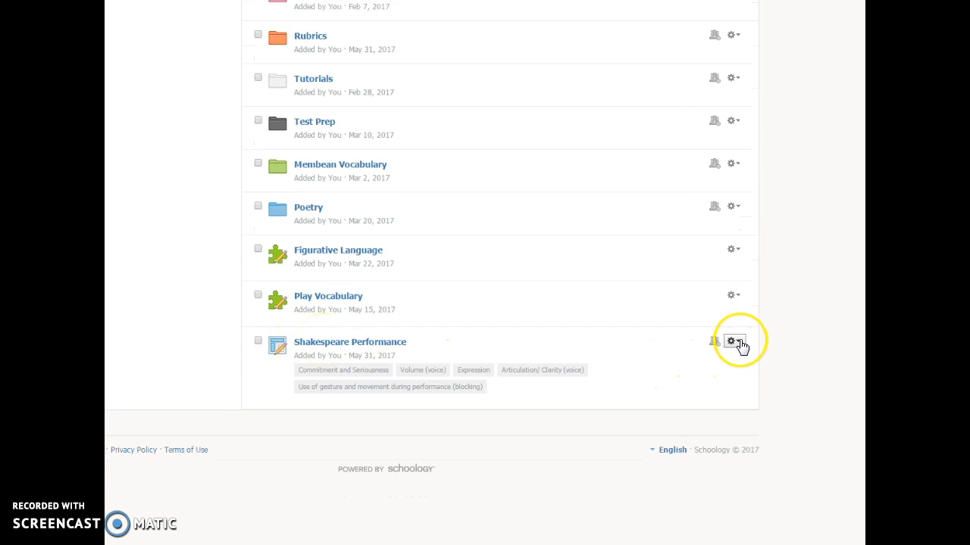
click(734, 342)
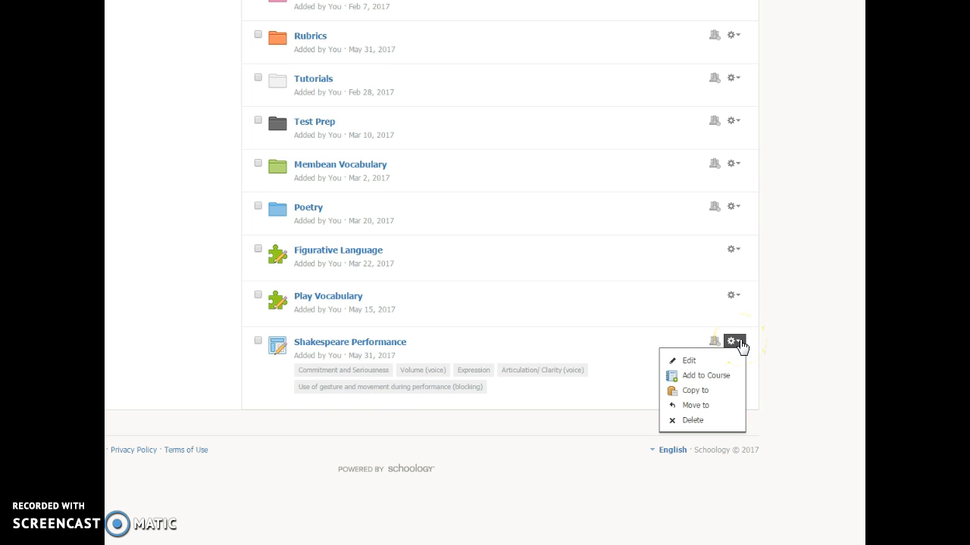
click(684, 376)
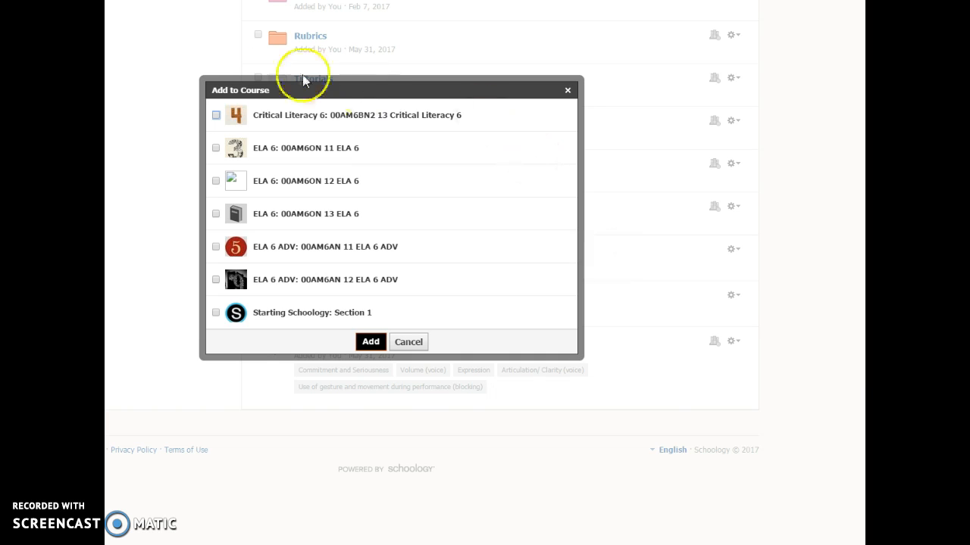
click(216, 149)
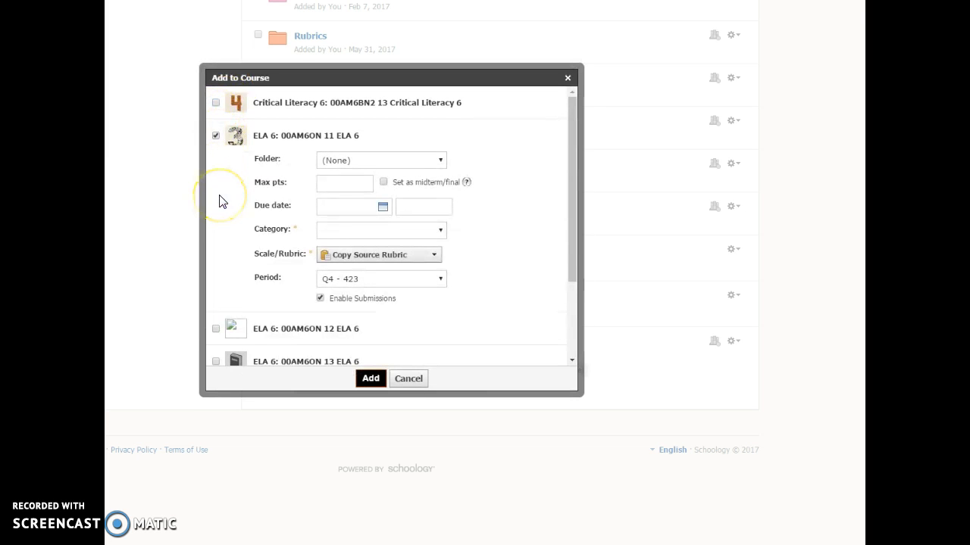
Set the assignment's maximum points to 20 and its due date to 6/02/17 for the selected ELA 6 section
click(384, 165)
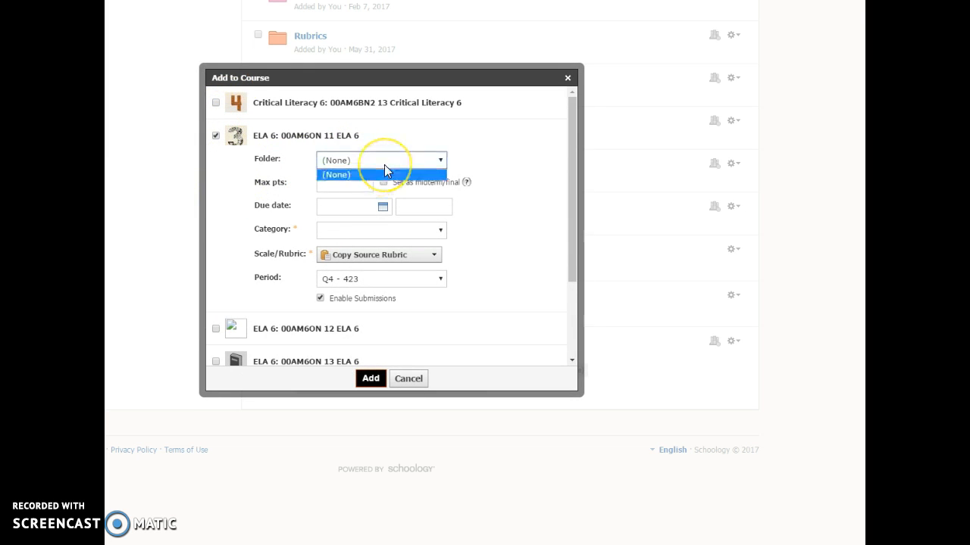
click(384, 164)
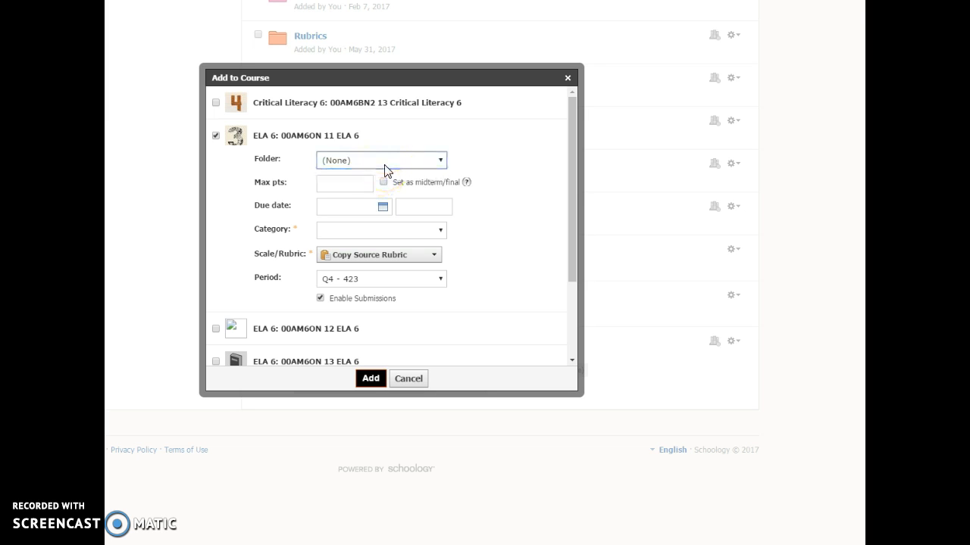
click(353, 182)
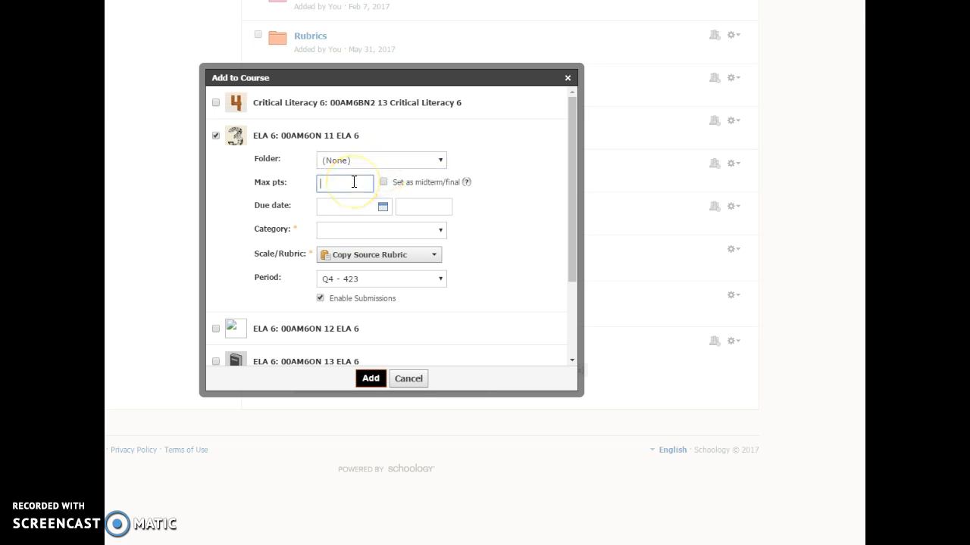
text(20)
click(383, 207)
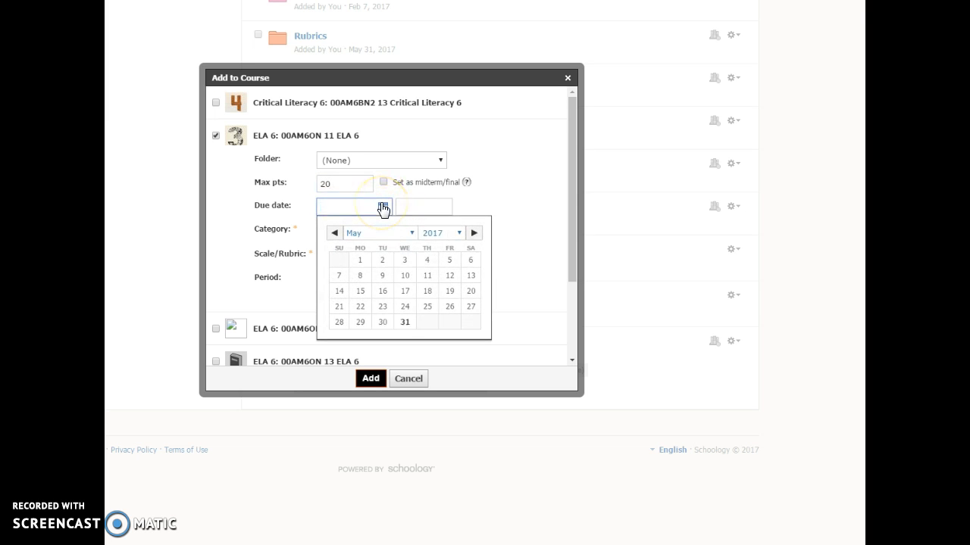
click(409, 235)
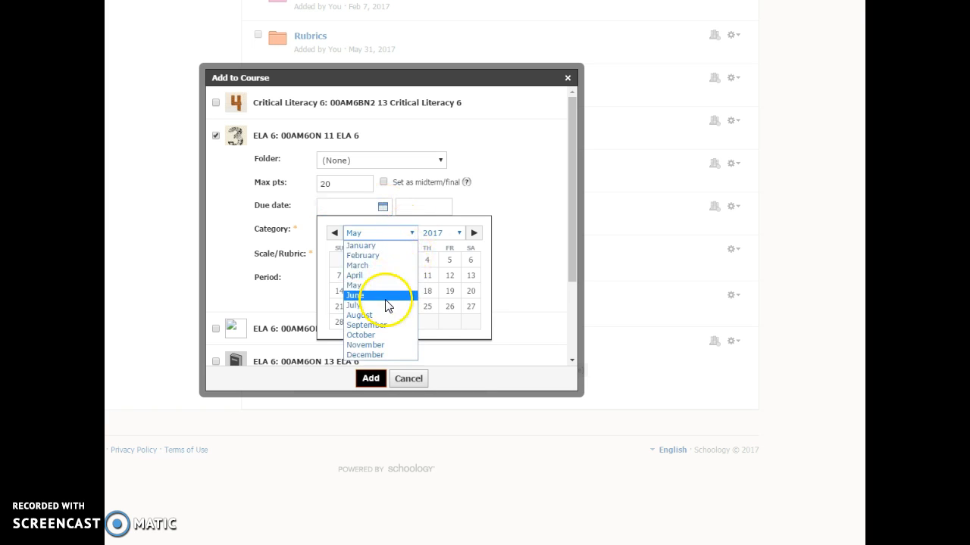
click(471, 233)
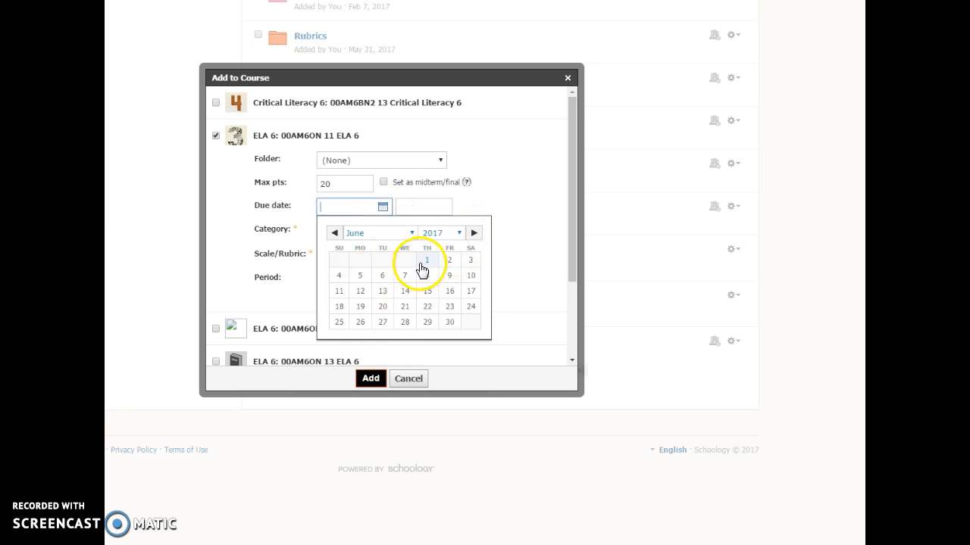
click(448, 262)
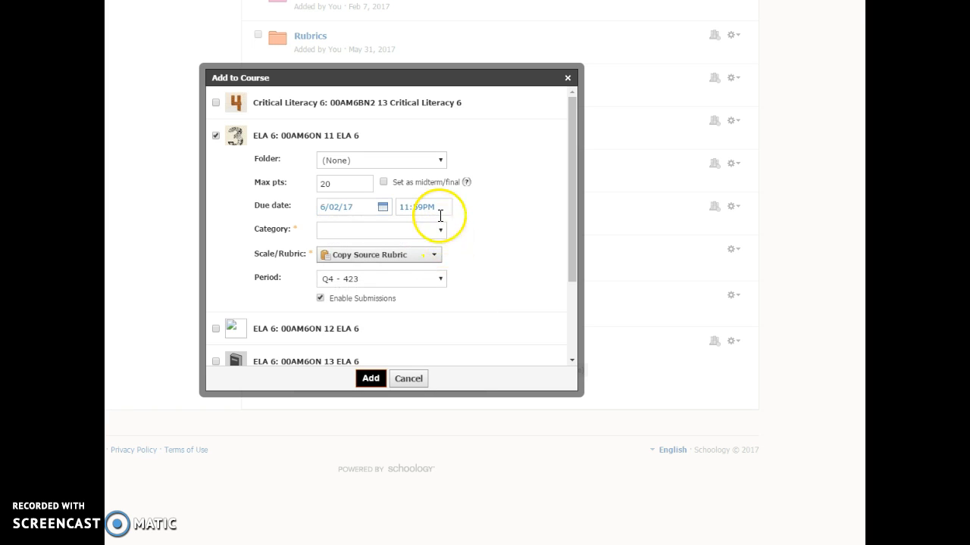
Finish adding the assignment to the selected ELA 6 section with a due time of 02:30PM and the category Assessments
double_click(409, 209)
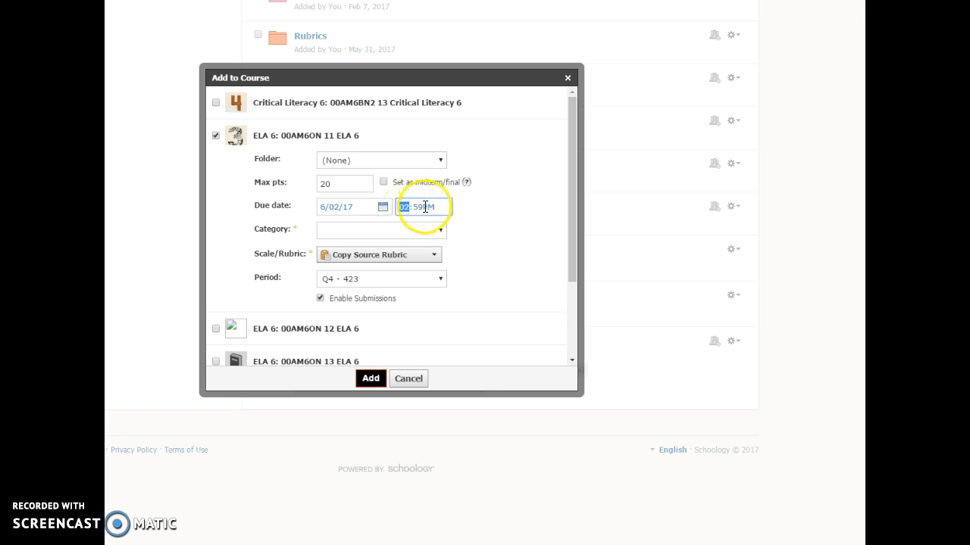
click(417, 206)
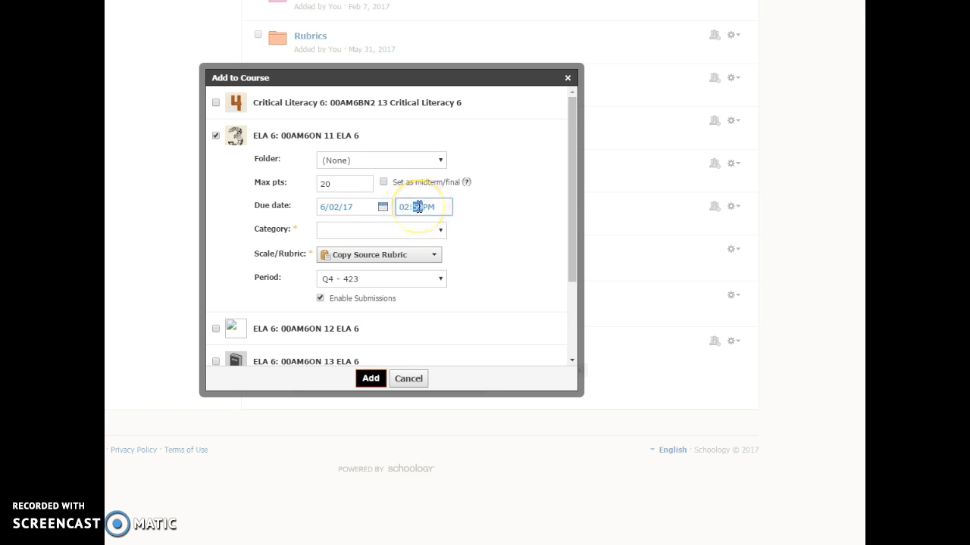
click(424, 234)
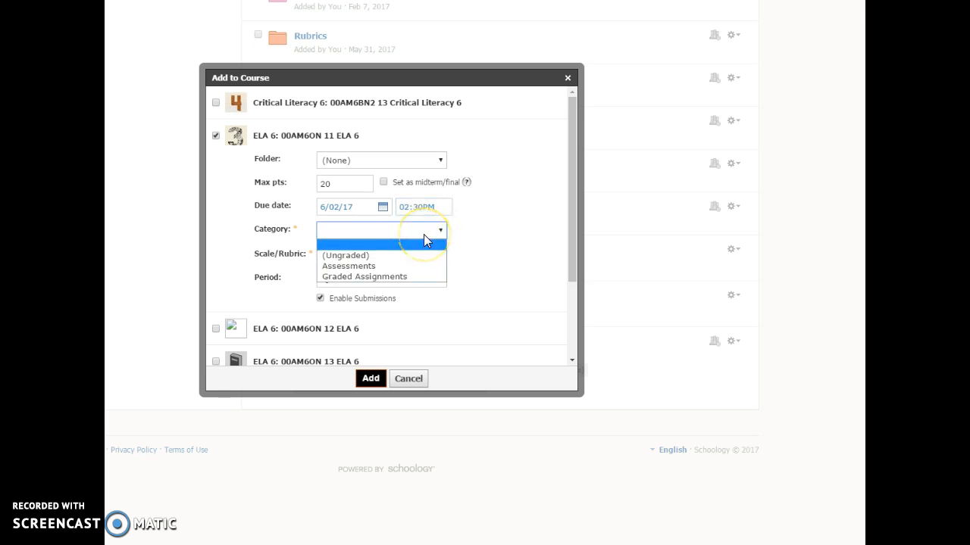
click(401, 266)
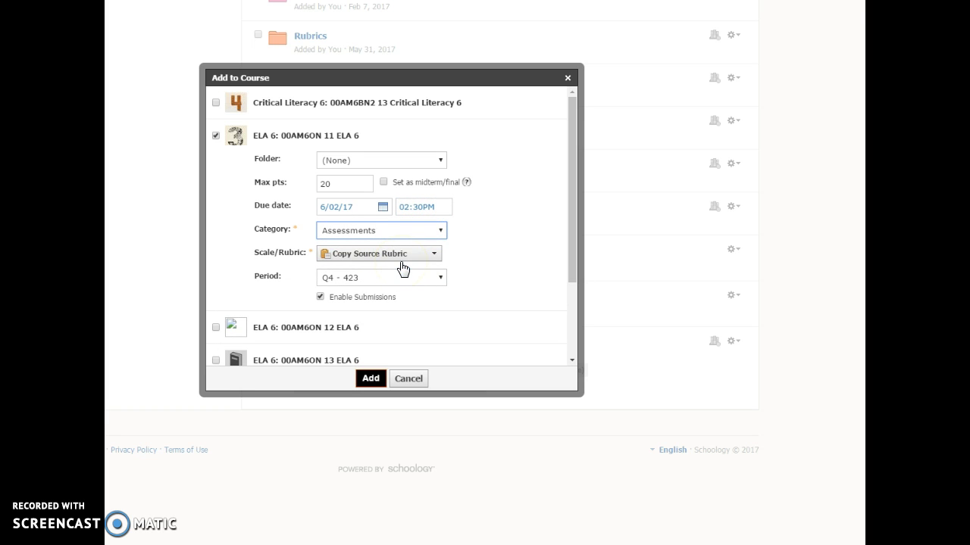
click(520, 247)
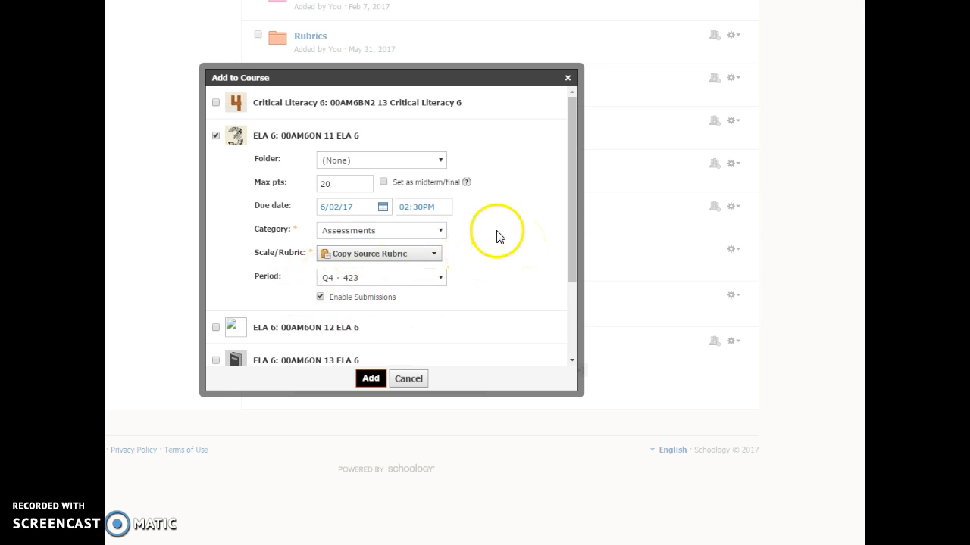
drag(573, 220, 571, 330)
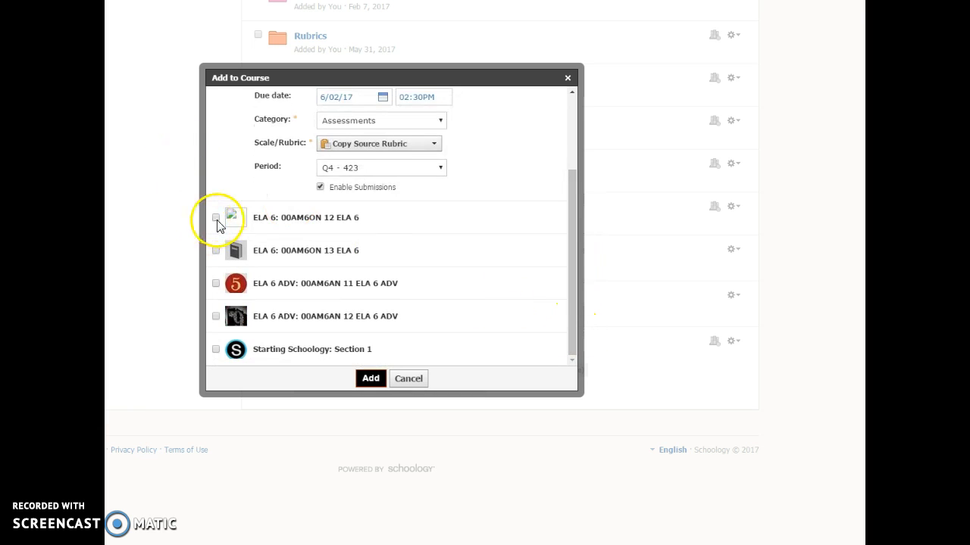
click(369, 380)
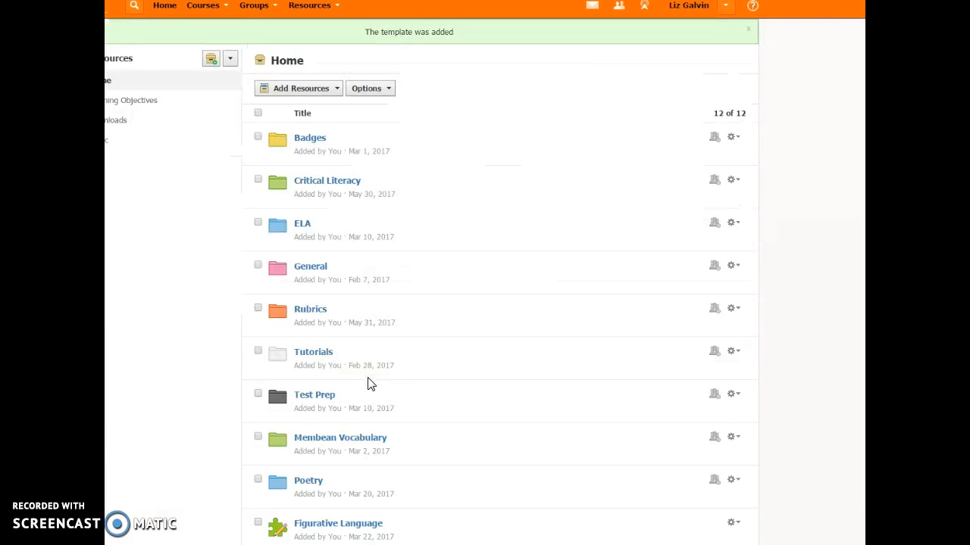
Open the Shakespeare Performance assignment in the course ELA 6: 00AM6ON 11 ELA 6 and review its attached rubric
click(212, 15)
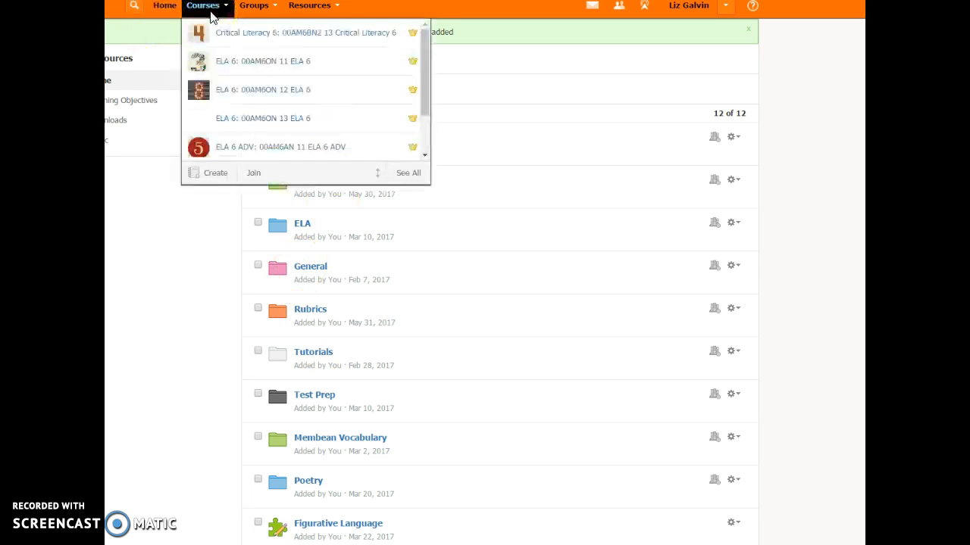
click(231, 62)
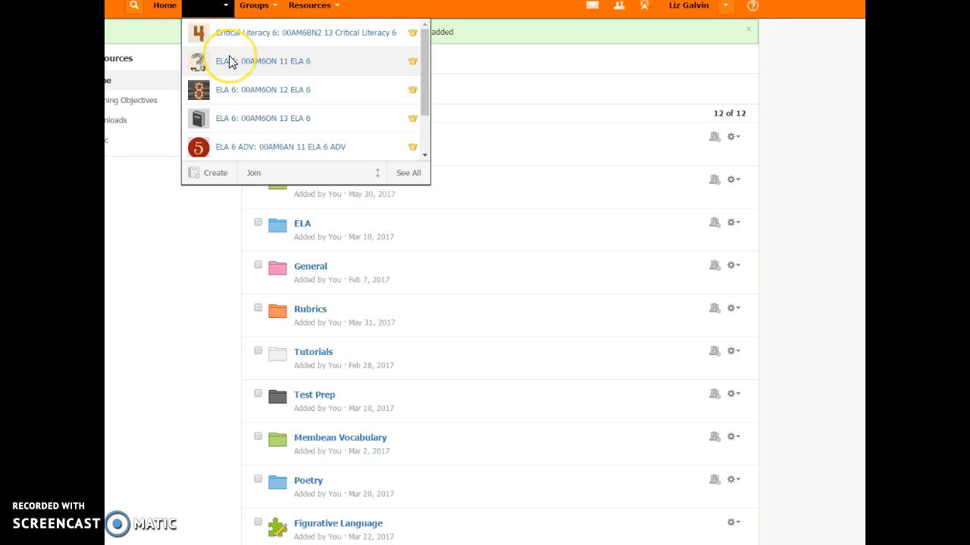
scroll(281, 340, down, 9)
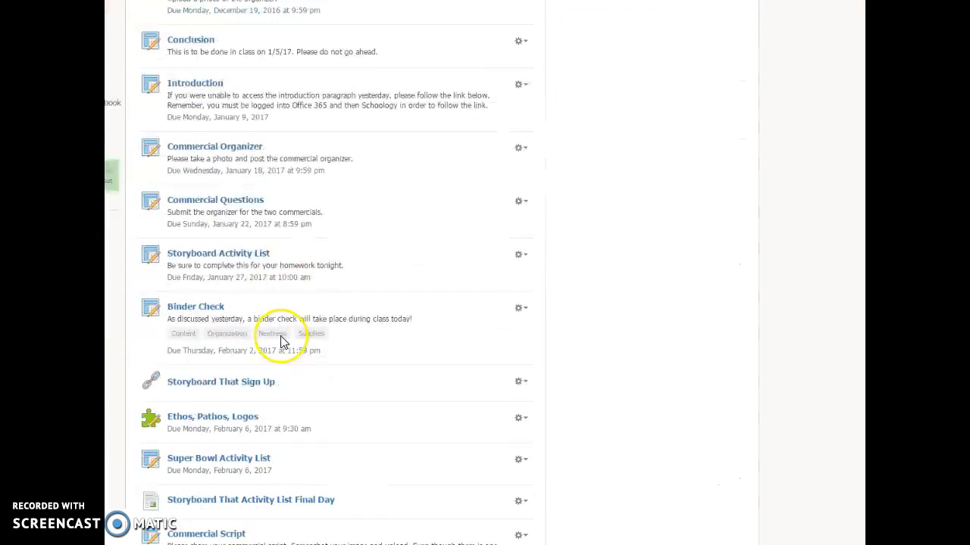
scroll(282, 342, down, 4)
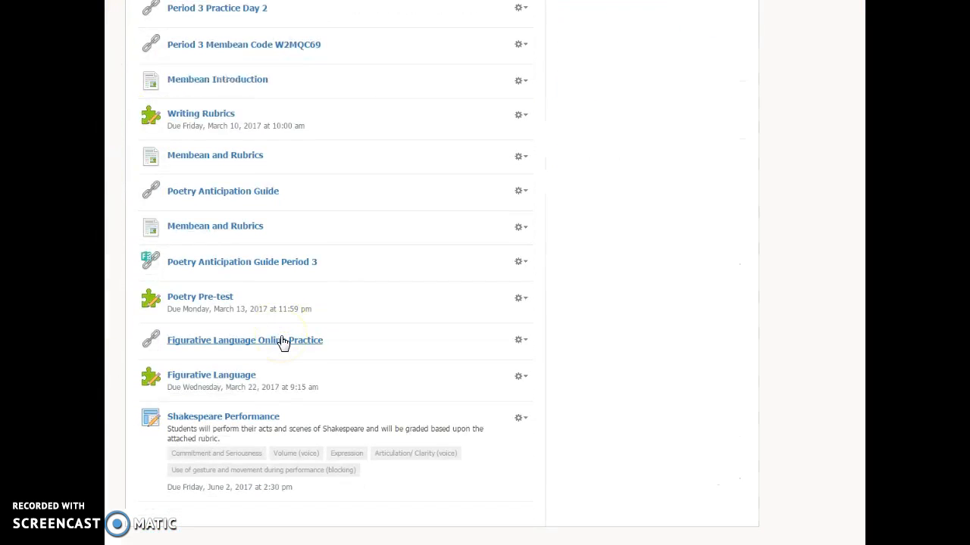
click(260, 420)
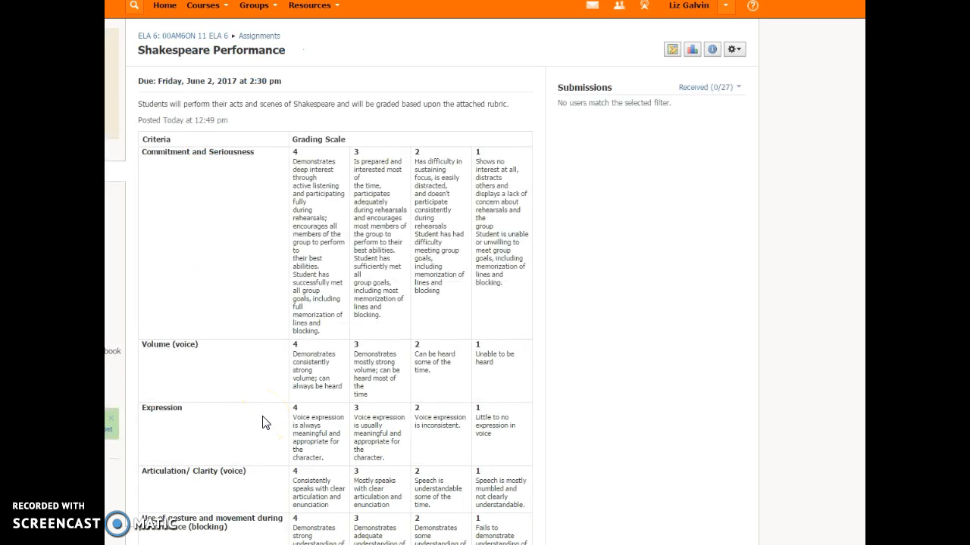
scroll(657, 328, down, 2)
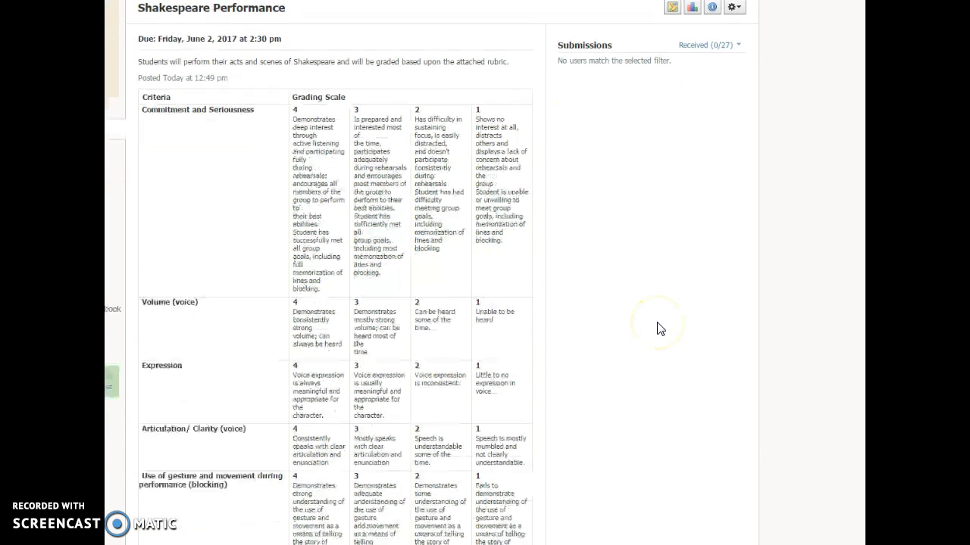
scroll(658, 328, up, 2)
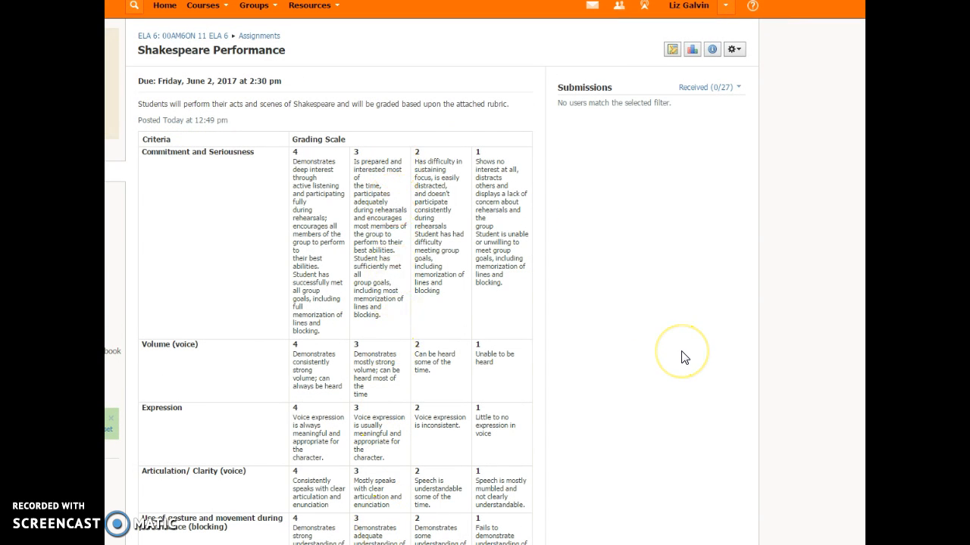
scroll(682, 357, down, 2)
scroll(682, 356, up, 2)
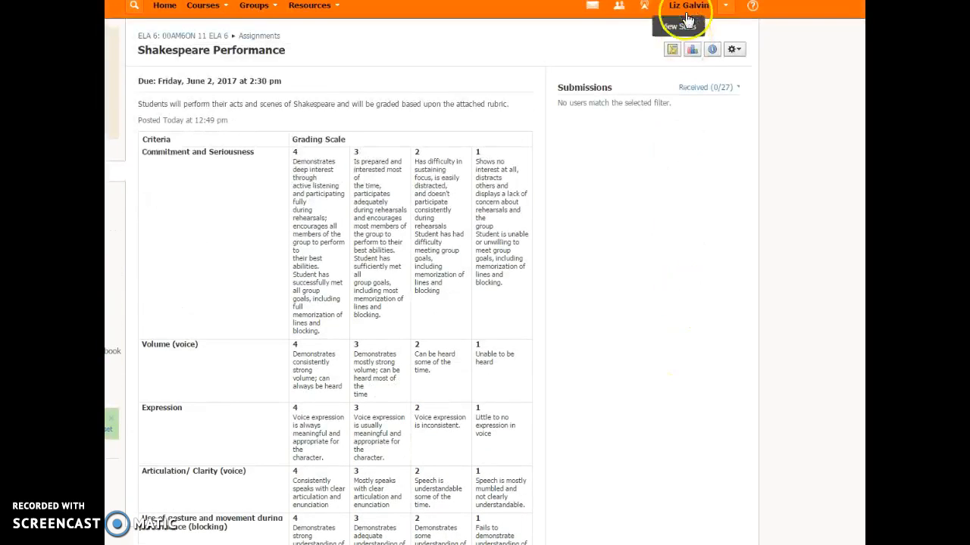